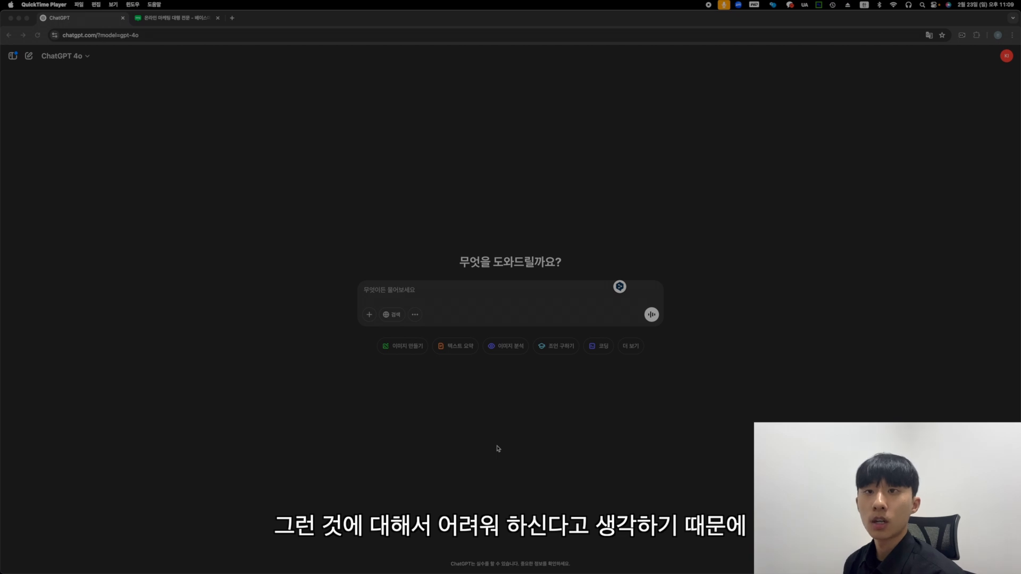
- Ask ChatGPT to recommend about 20 good keywords a new medical blog with a weak blog index could claim, mentioning difficulty choosing topics
left_click(497, 300)
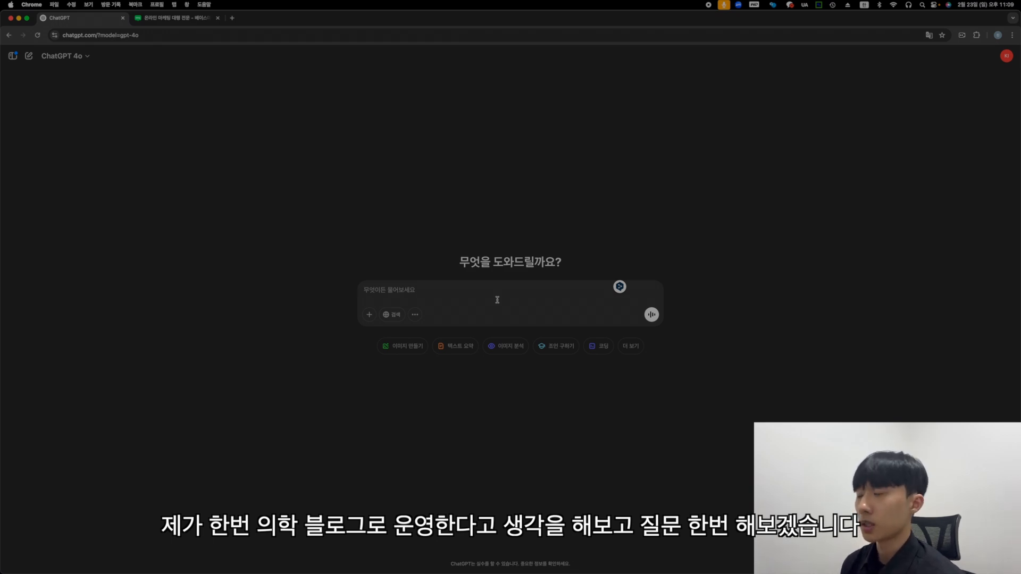
type("안녕. 나는")
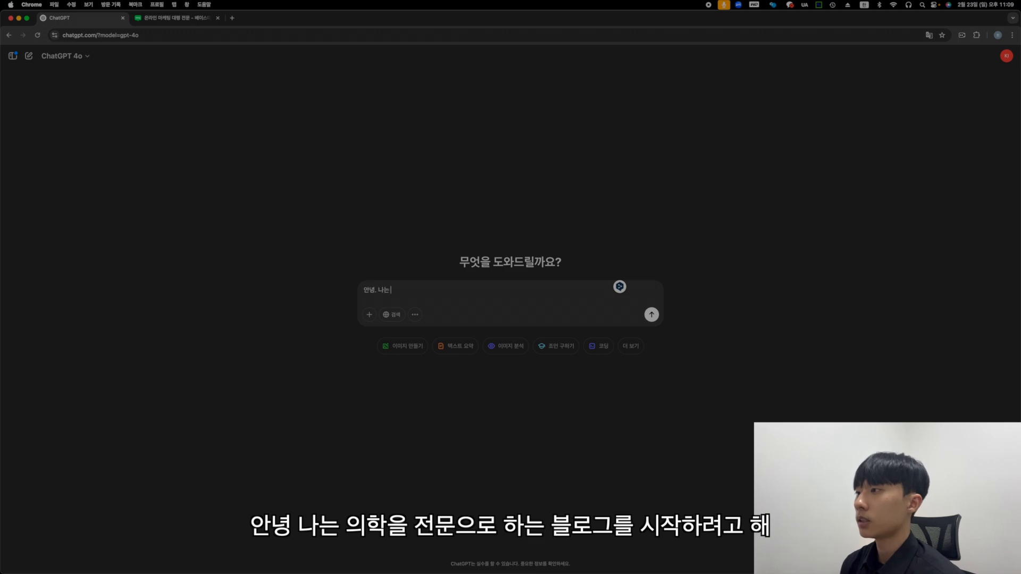
type(" 의학을 전문으로 하는")
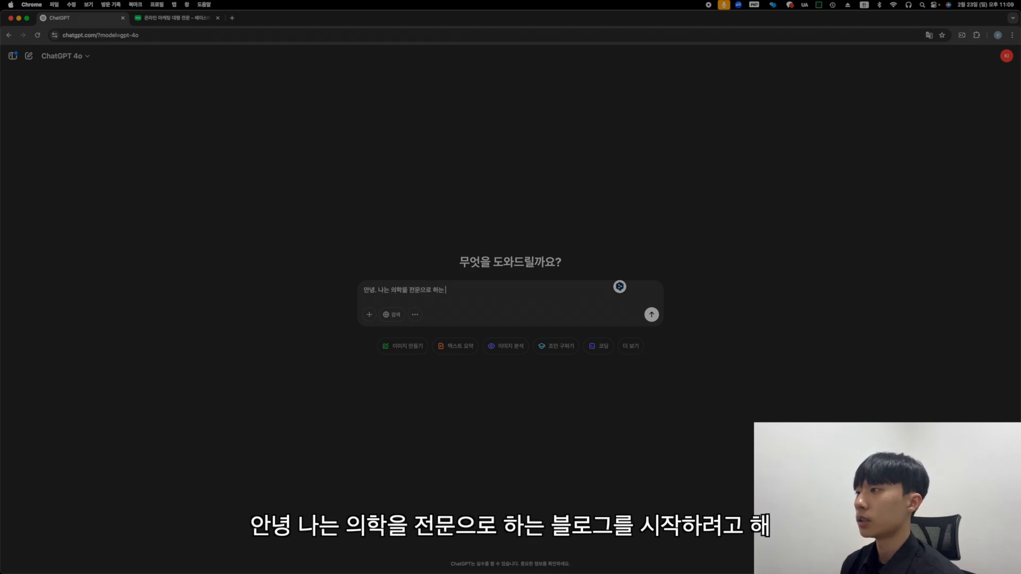
type(" 블로그를 시작하려고")
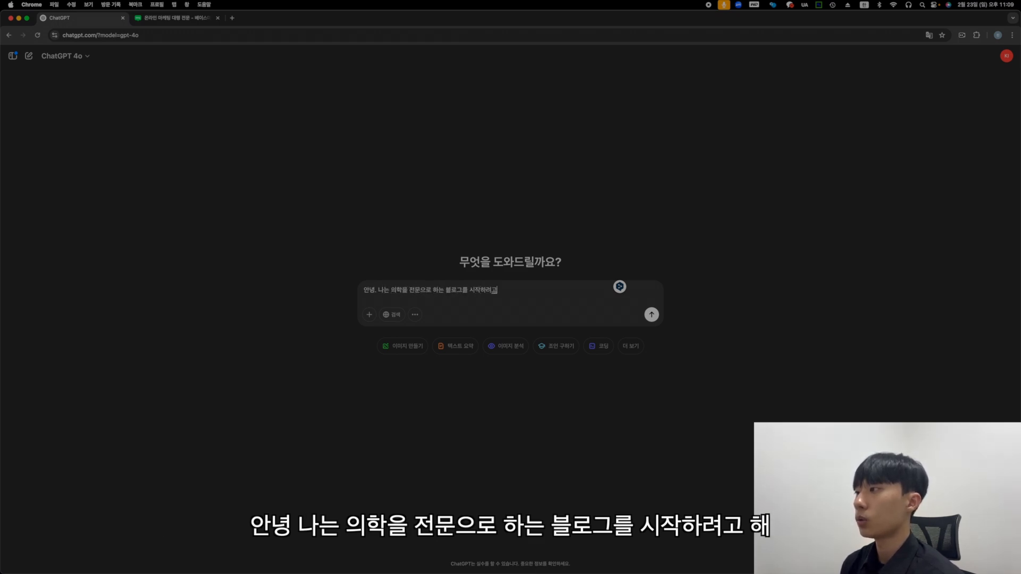
type(" 해. 그런데 주제 선정")
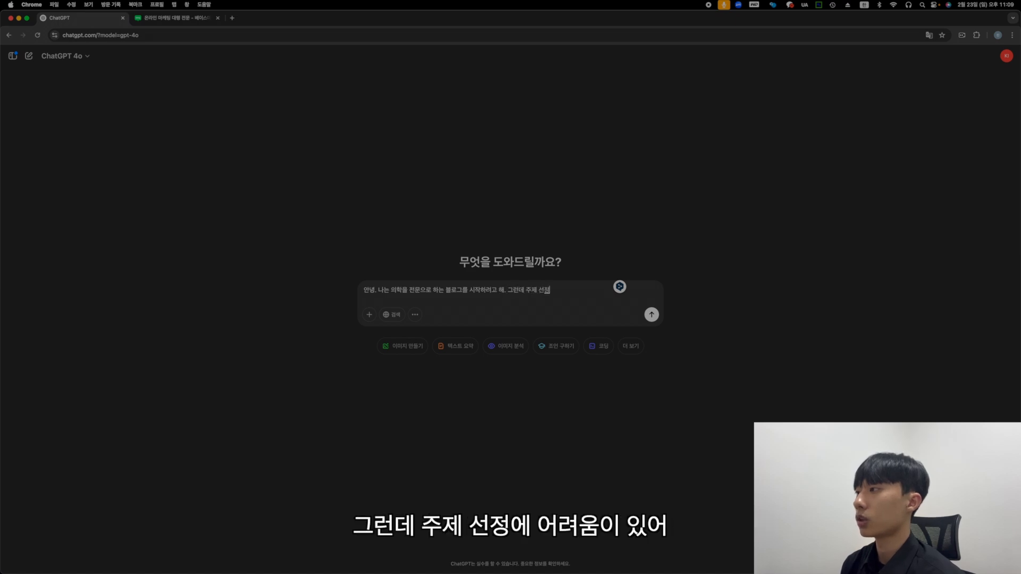
type("에 어려움이 있어.")
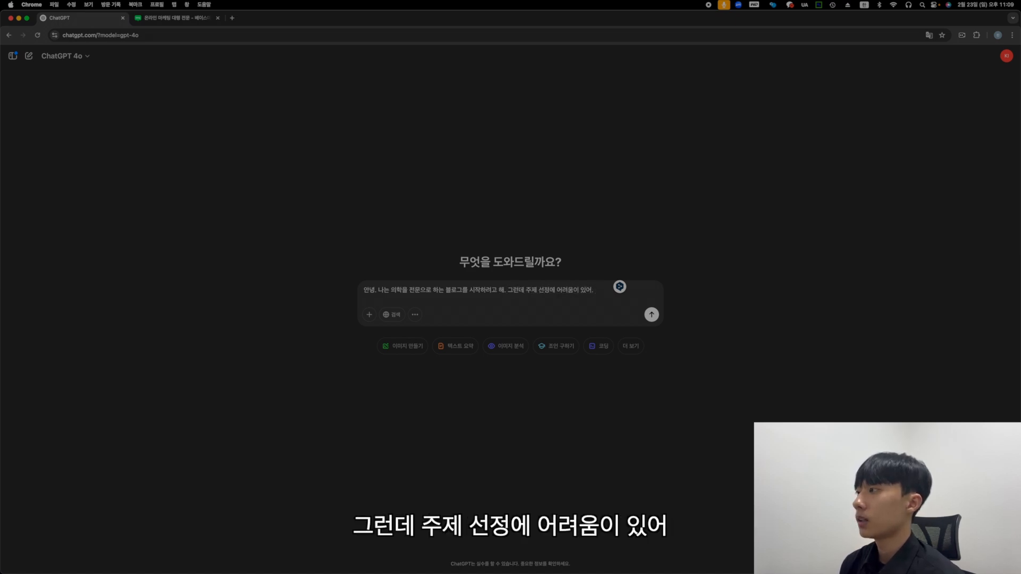
type(" 내 블로그 지수는 약하기")
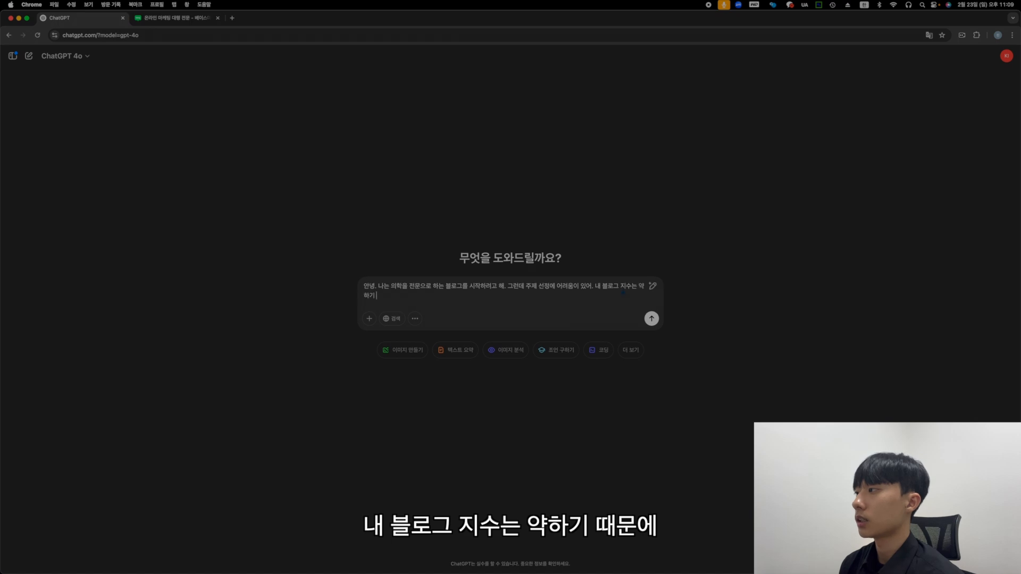
type(" 때문에 내가 선정")
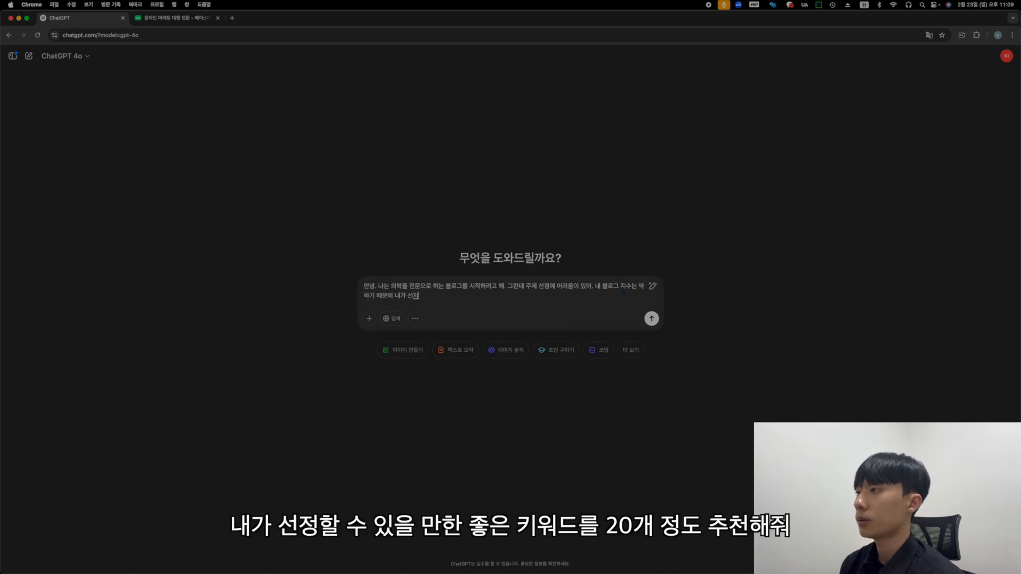
type("할 수 있을만한 좋")
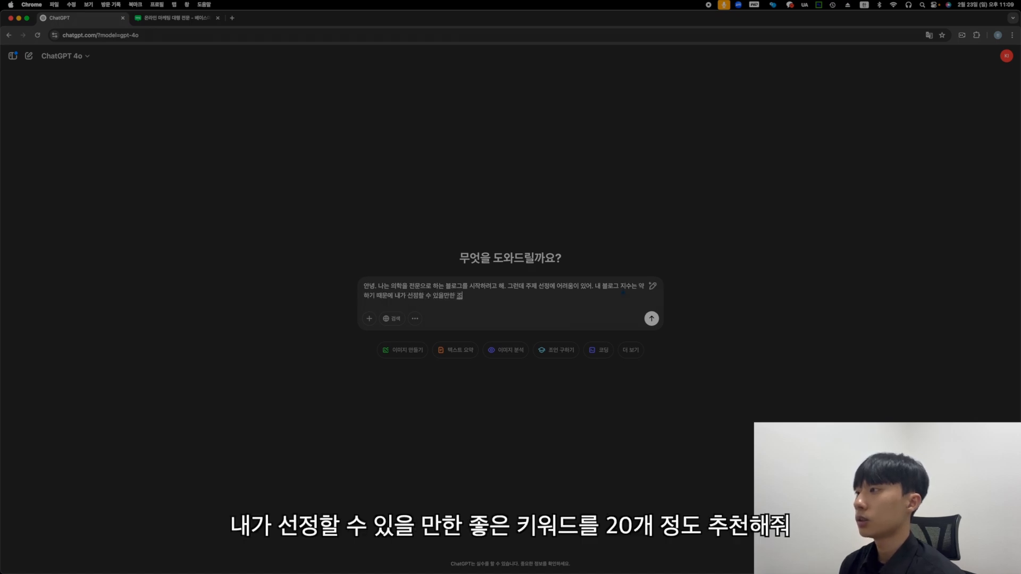
type("은 키워드를 20개 정")
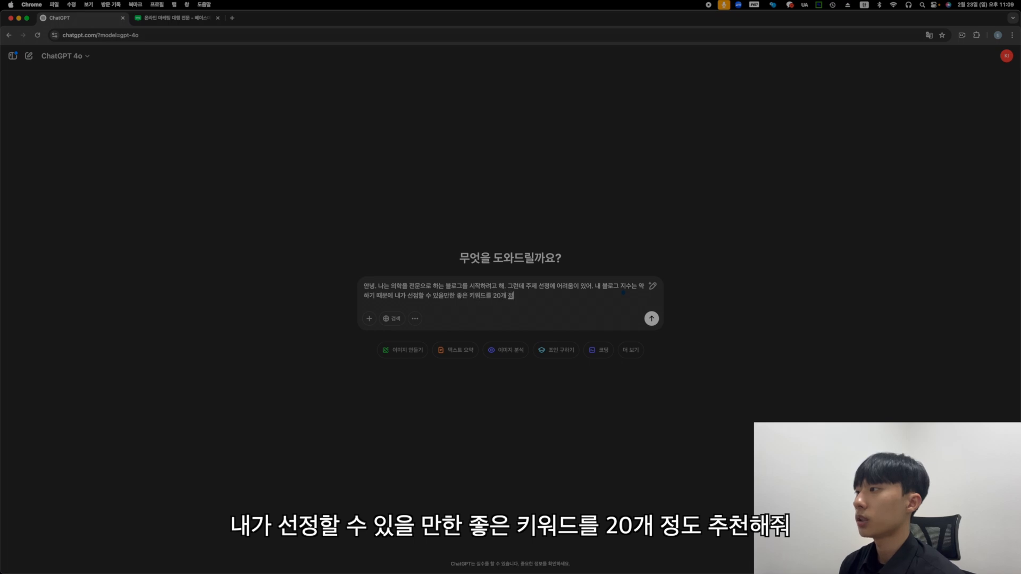
type("도 추천해줘")
key("Return")
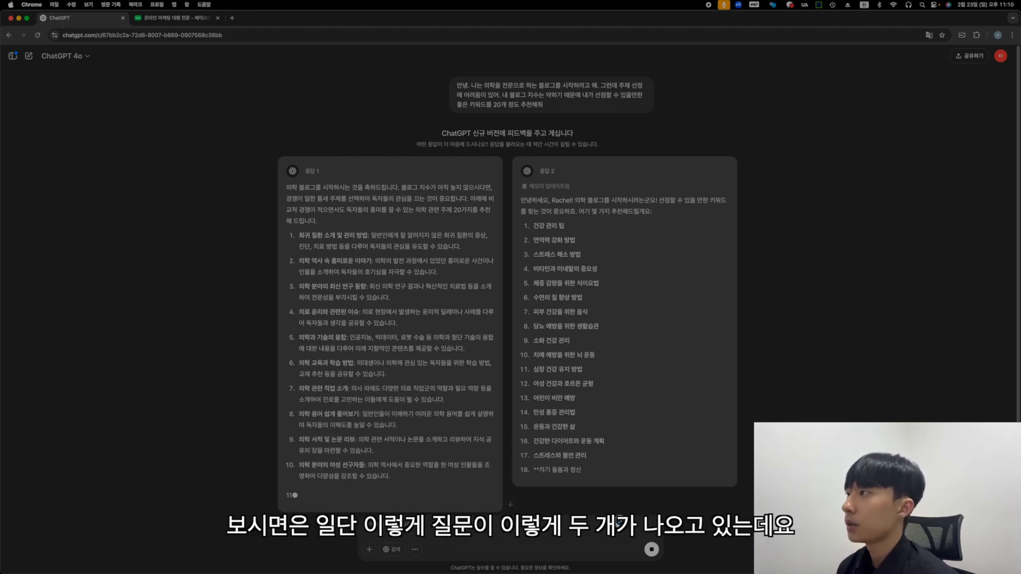
- Compare the two keyword responses and choose response 2 as the preferred one
scroll(548, 330, "down", 2)
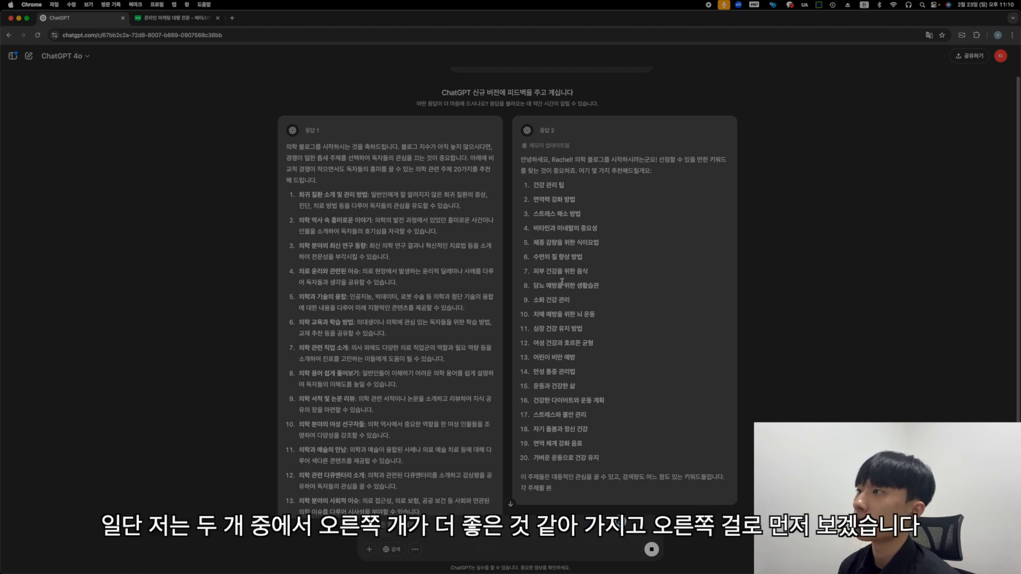
scroll(563, 277, "down", 1)
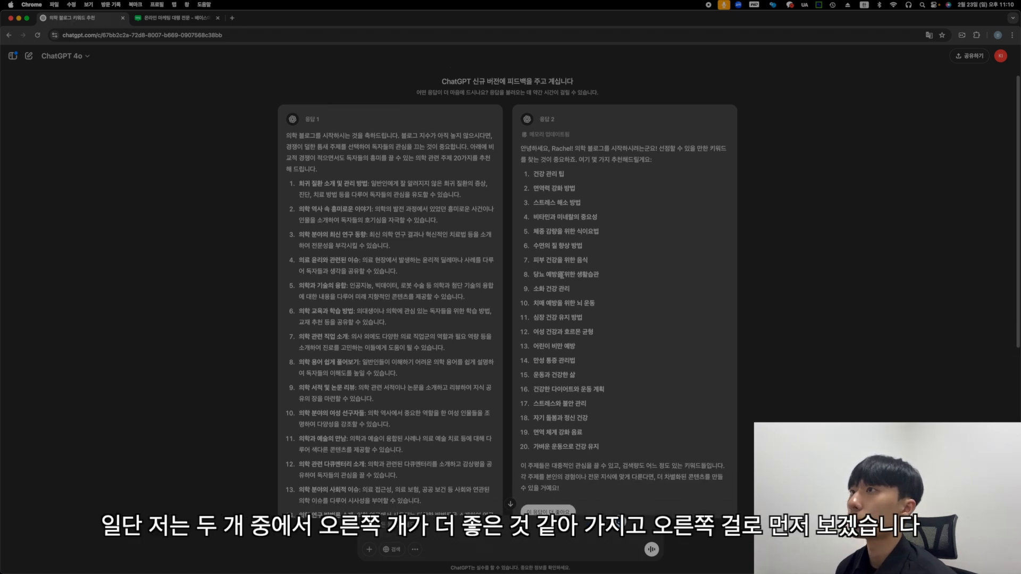
scroll(577, 274, "down", 1)
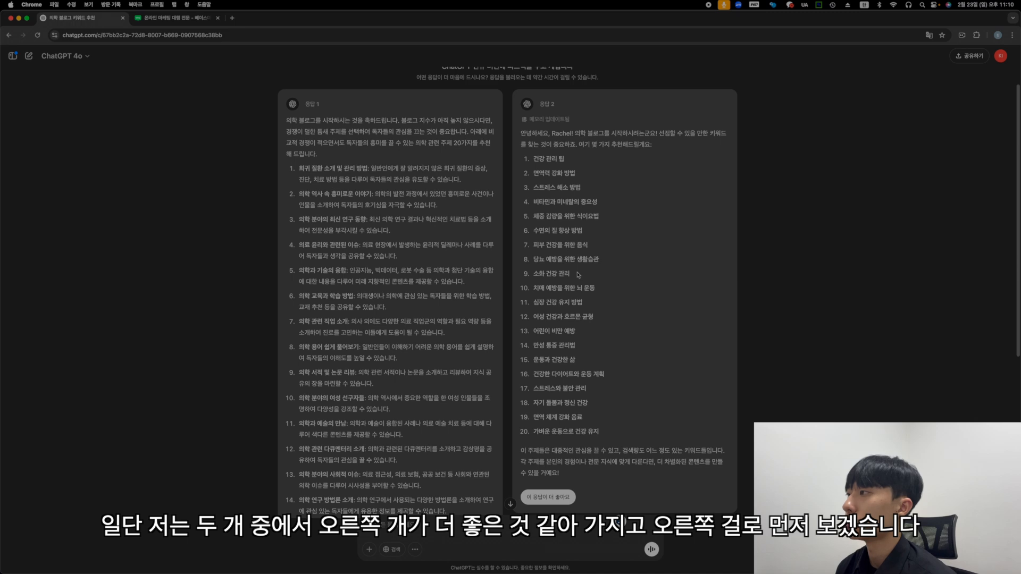
left_click(545, 499)
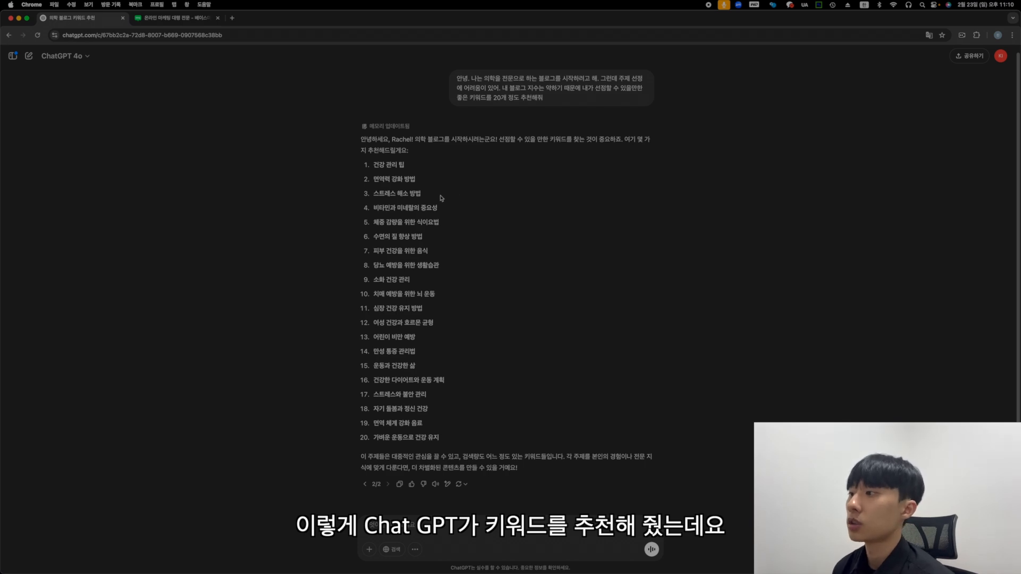
- Copy the first ten recommended keywords and run them through 블로그연구소's bulk keyword lookup (키워드 대량조회)
left_click_drag(446, 298, 369, 161)
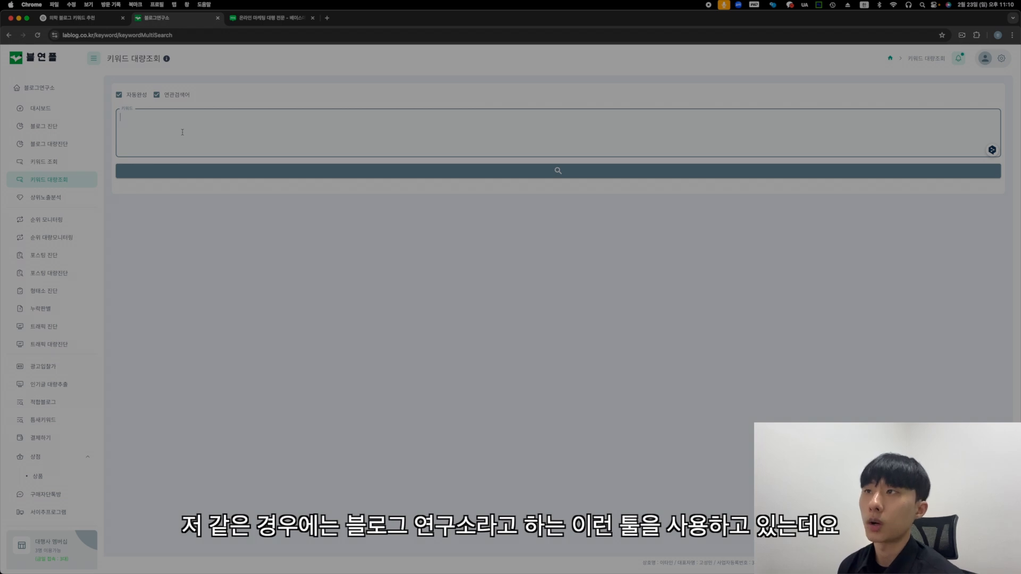
key("super+v")
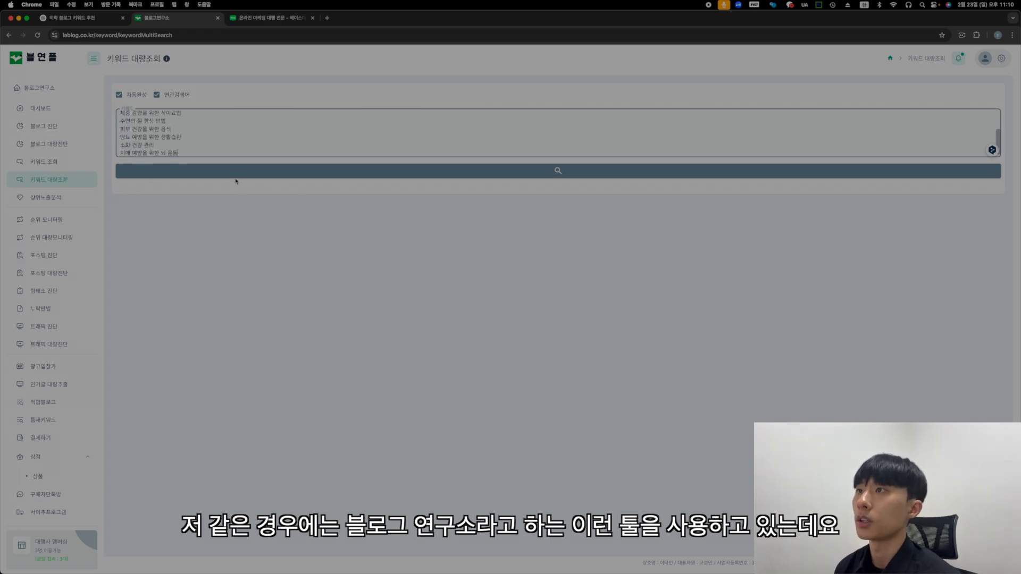
left_click(205, 167)
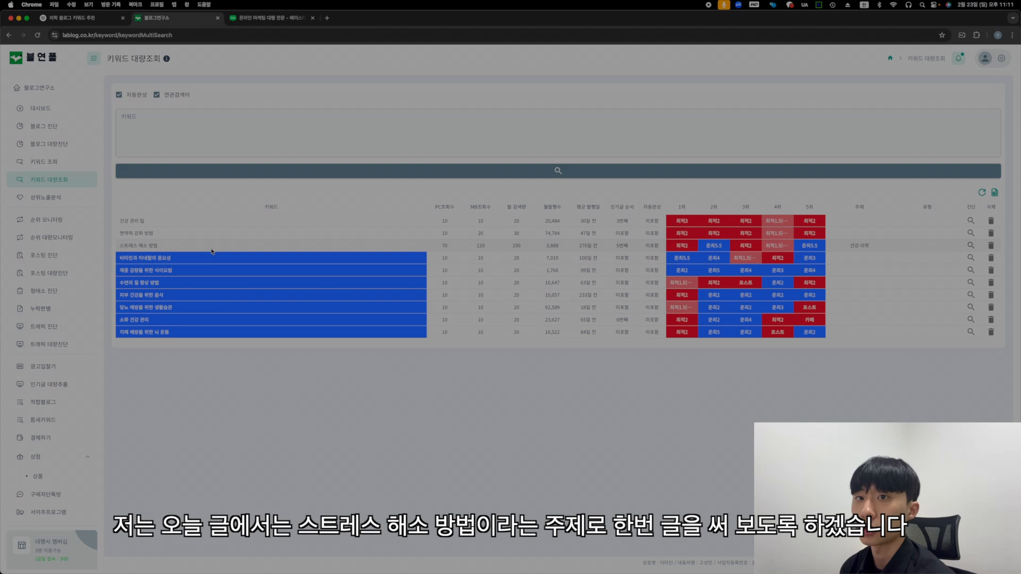
- In a new ChatGPT chat, assign the medical blogger role and request an informative column of at least 1800 characters on '스트레스 해소 방법'
left_click(80, 19)
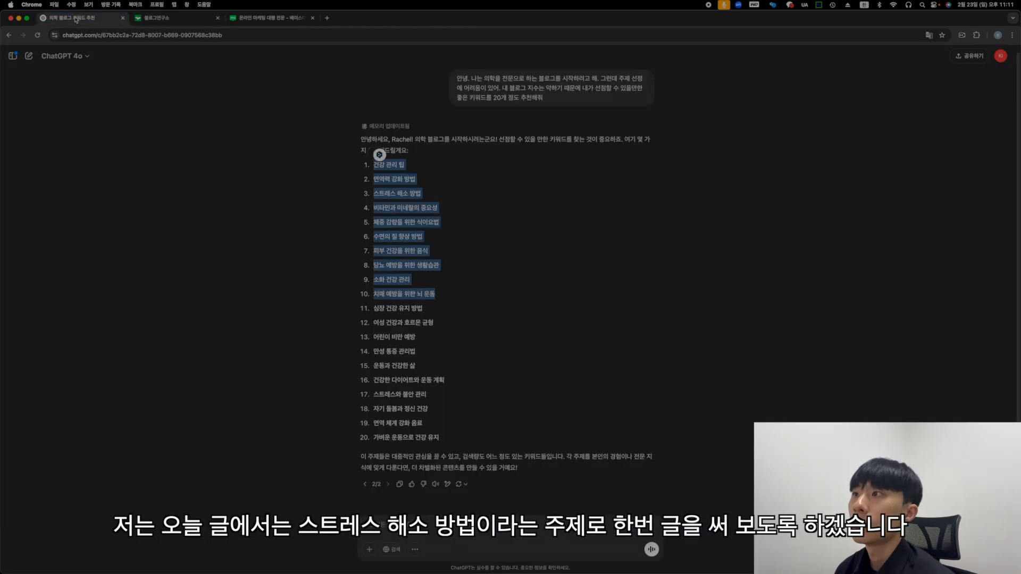
left_click(29, 56)
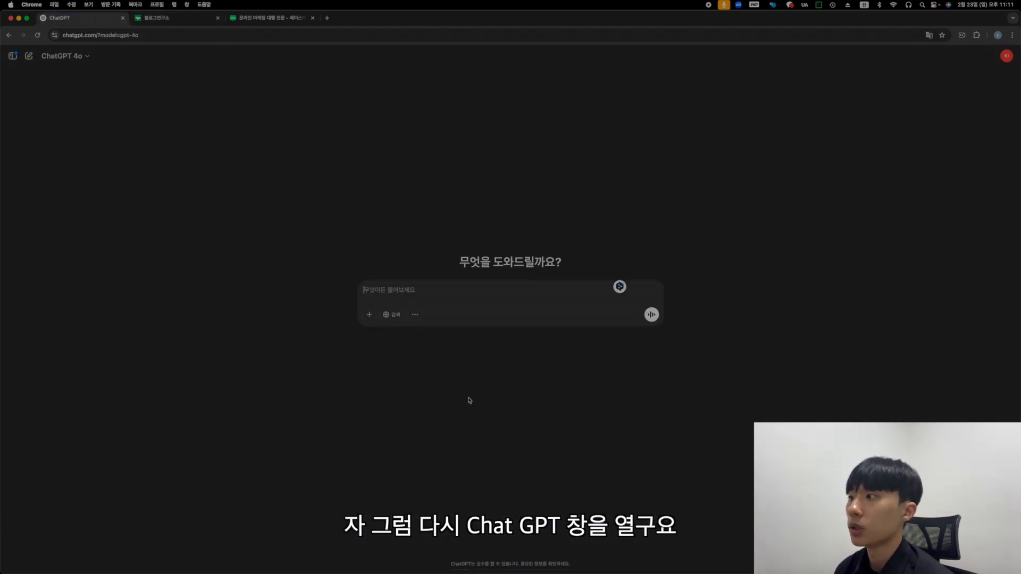
type("너는 의학 전문 블로거야. 이제부터 1800자 이상의 칼럼을 작성할거야. '스트레스 해소 방법'을 주제로 정보성 글을 작성해줘.")
key("Return")
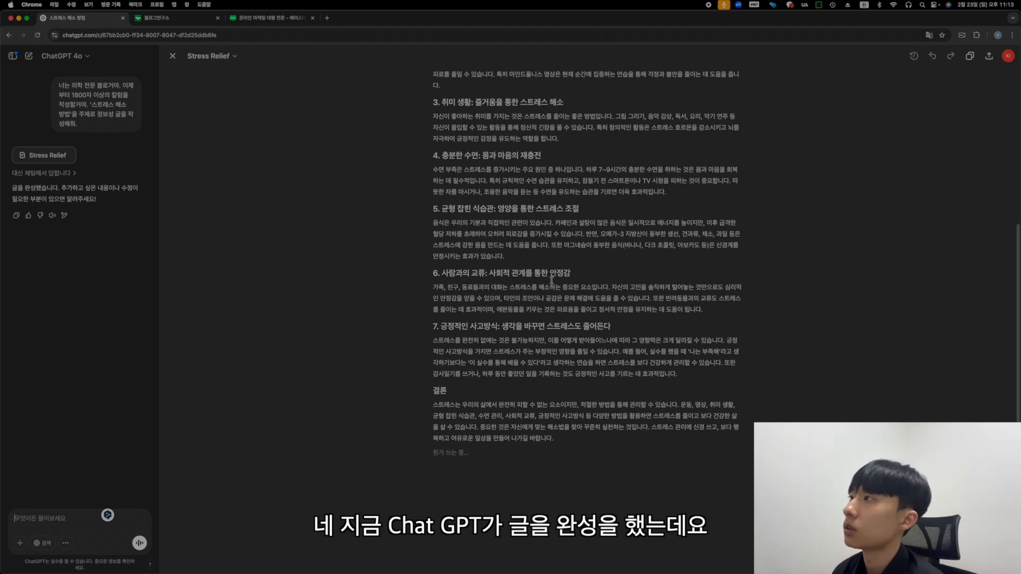
- Review the generated stress relief column, examining its introduction and the first section on exercise
scroll(612, 263, "up", 5)
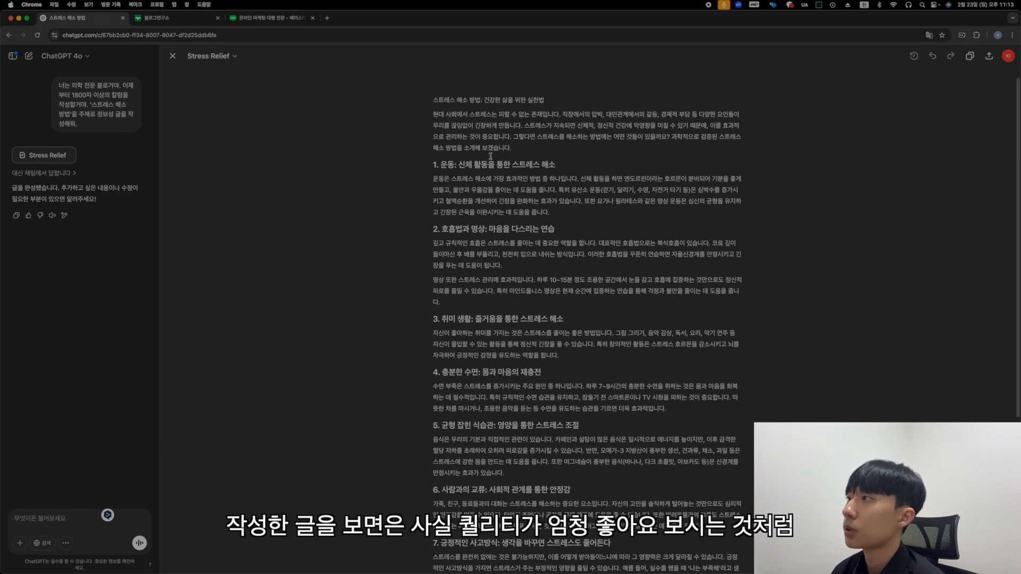
left_click_drag(434, 99, 518, 154)
left_click(561, 103)
left_click_drag(561, 102, 524, 149)
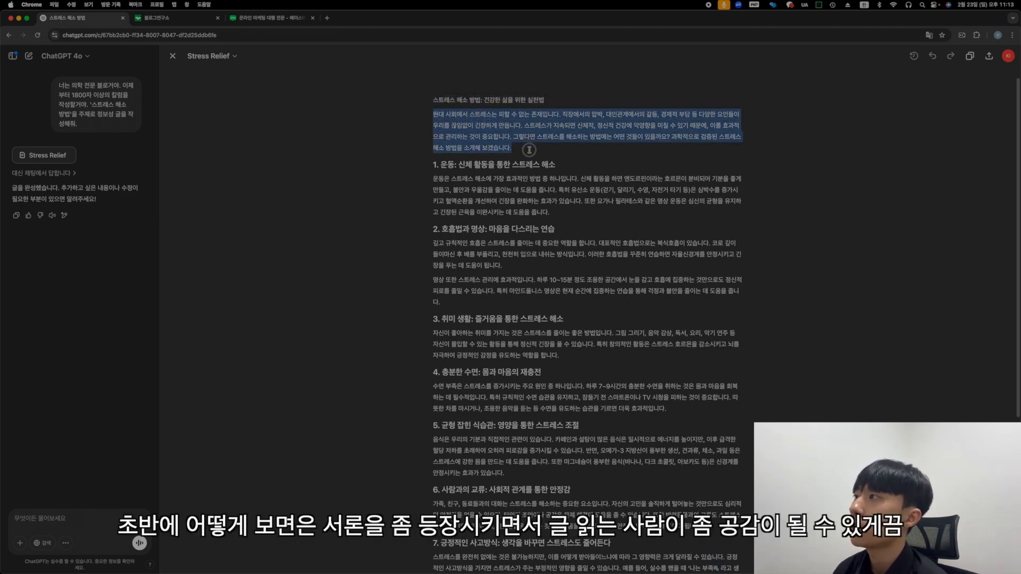
left_click(530, 150)
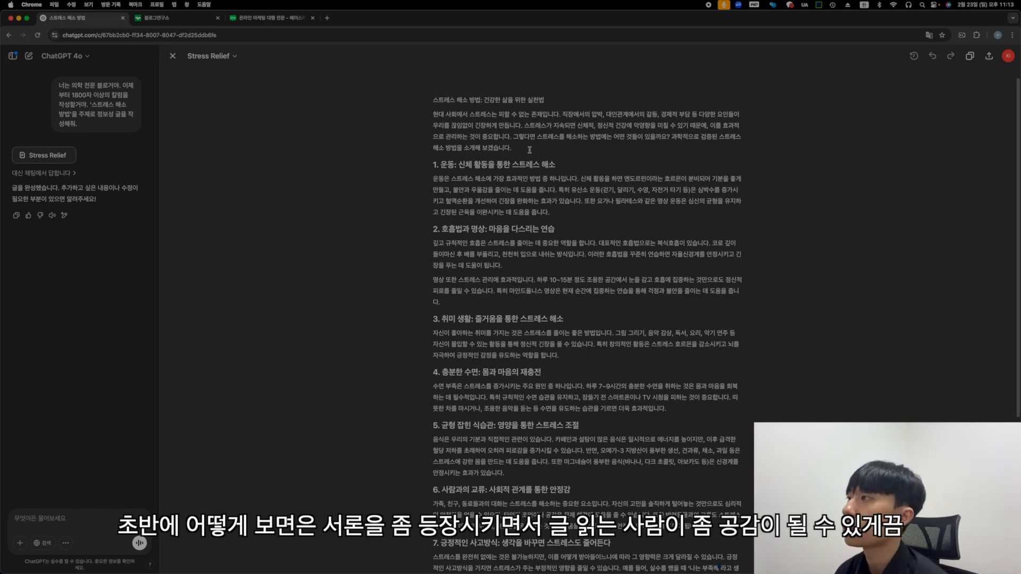
mouse_move(530, 150)
left_mouse_down()
mouse_move(433, 111)
mouse_move(533, 149)
left_mouse_up()
left_click(540, 151)
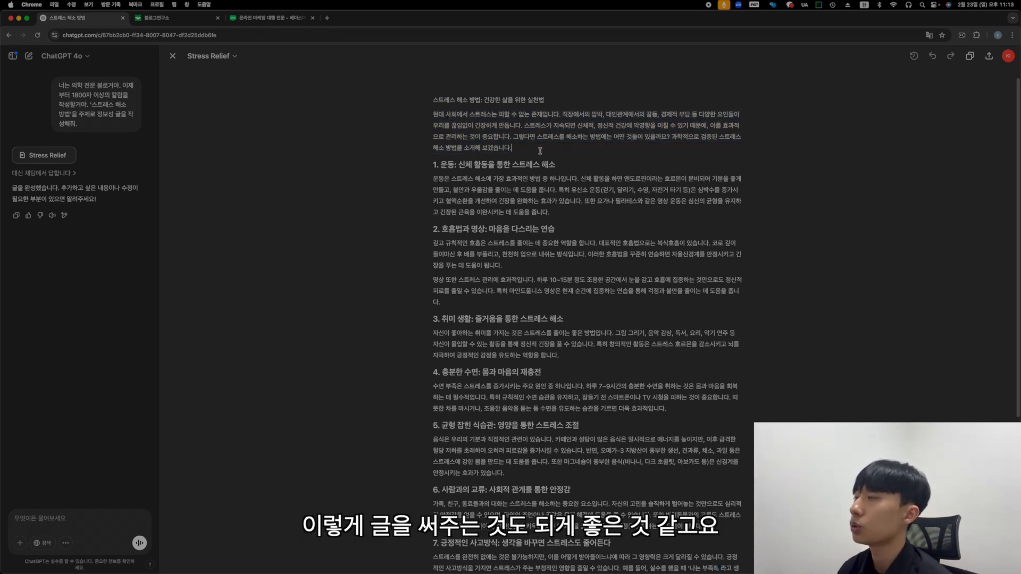
scroll(505, 250, "down", 1)
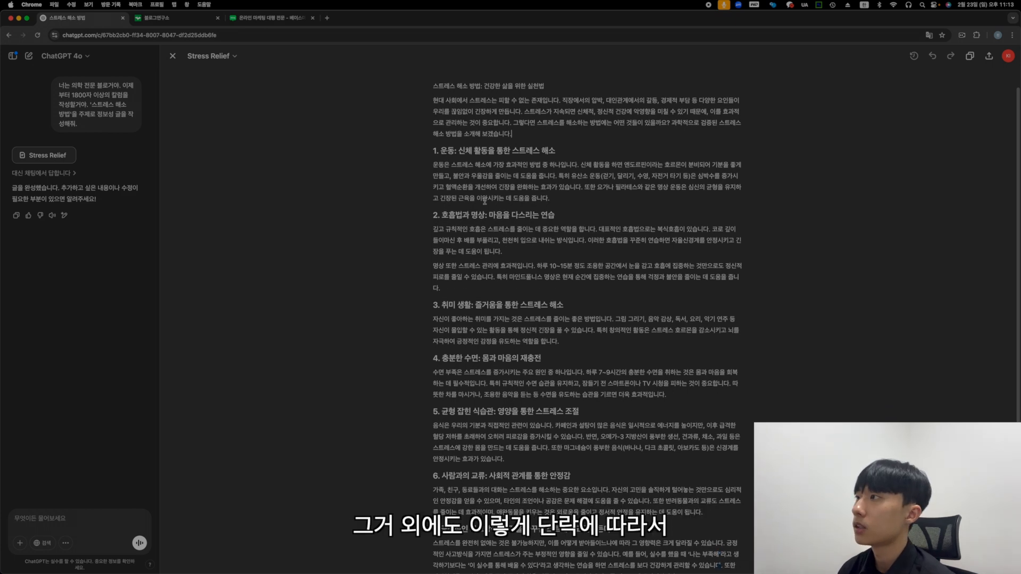
left_click(432, 152)
left_click(560, 201)
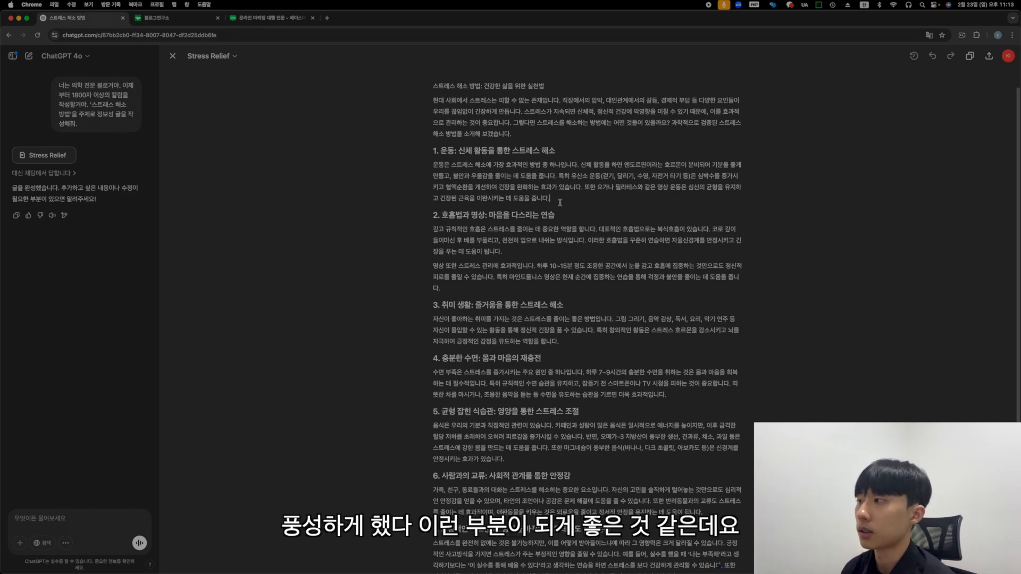
scroll(534, 257, "down", 1)
scroll(533, 258, "up", 2)
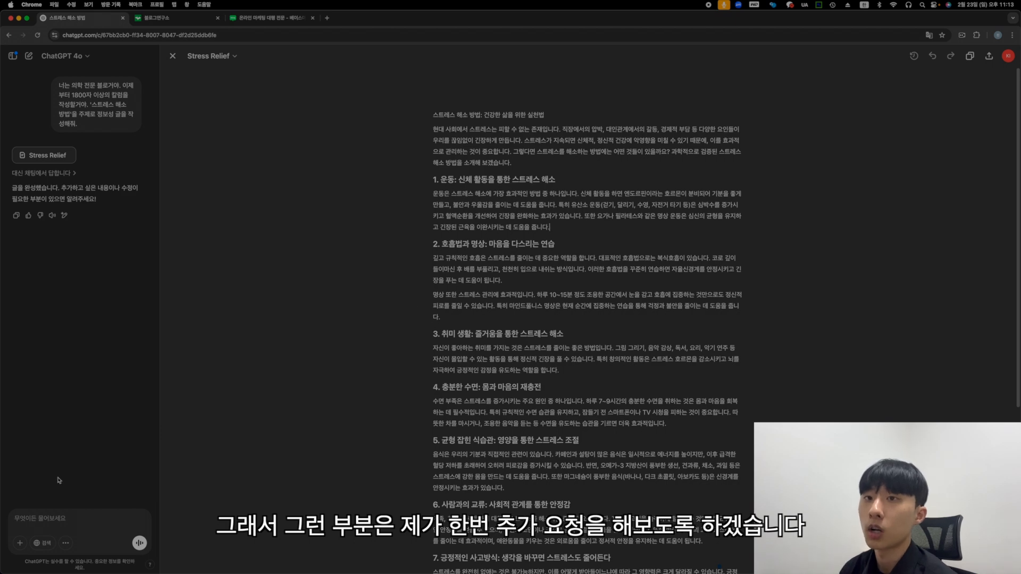
- Praise the column and ask ChatGPT to add about one line of scientific evidence for each of its claims
left_click(57, 520)
type("너무 글을 잘 써")
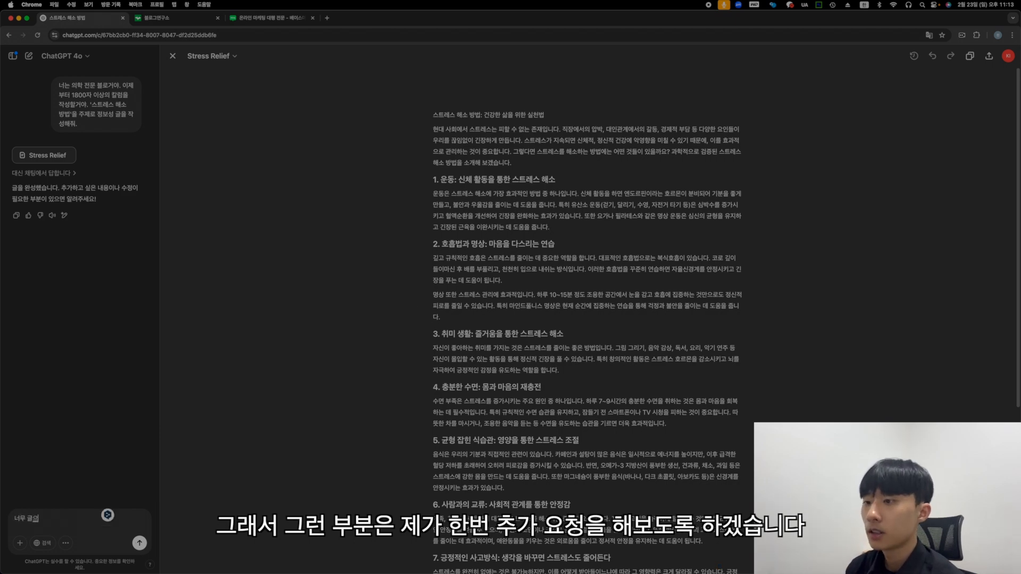
type("ㅆ어. 그런데 글의")
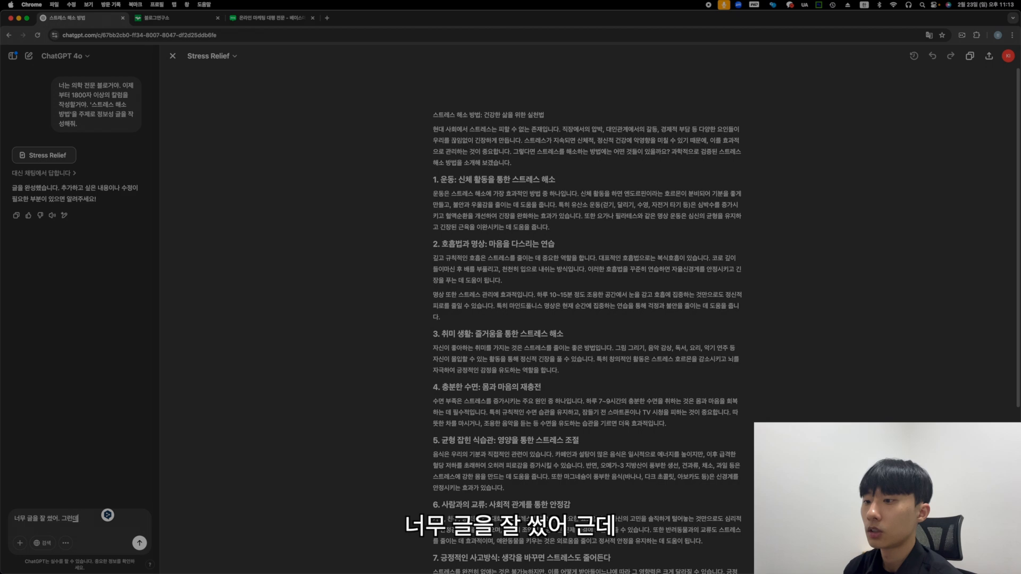
type(" 주장에 따른 과학적인 그")
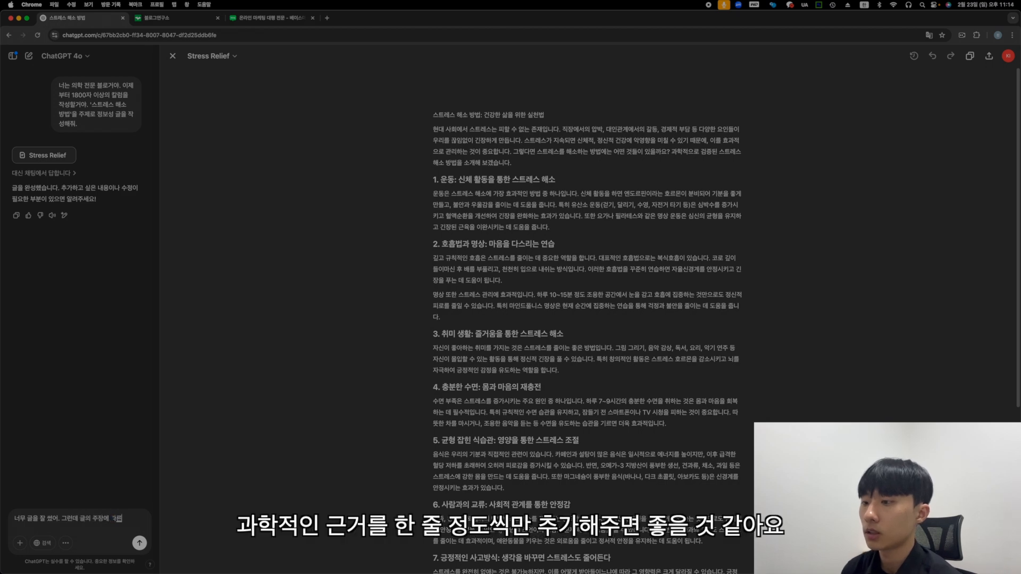
type("ㄴ거를")
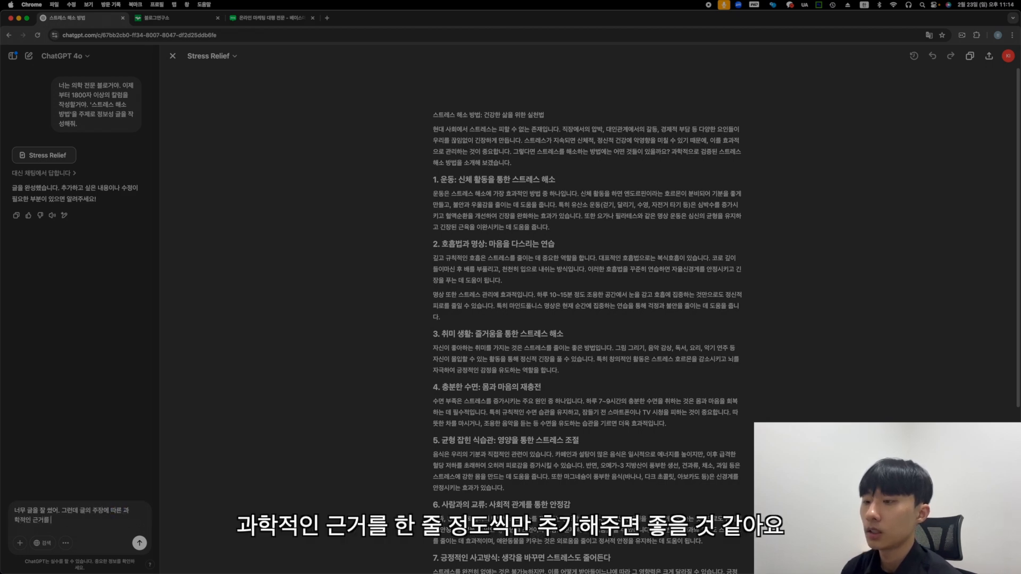
type(" 1줄 정도씩만")
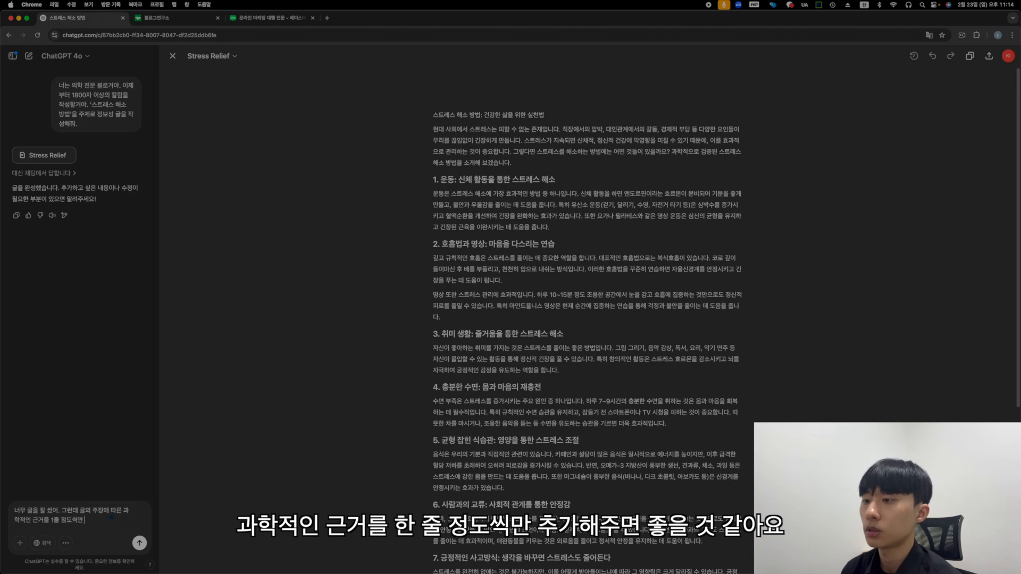
type(" 추가해주면 좋을 것 같")
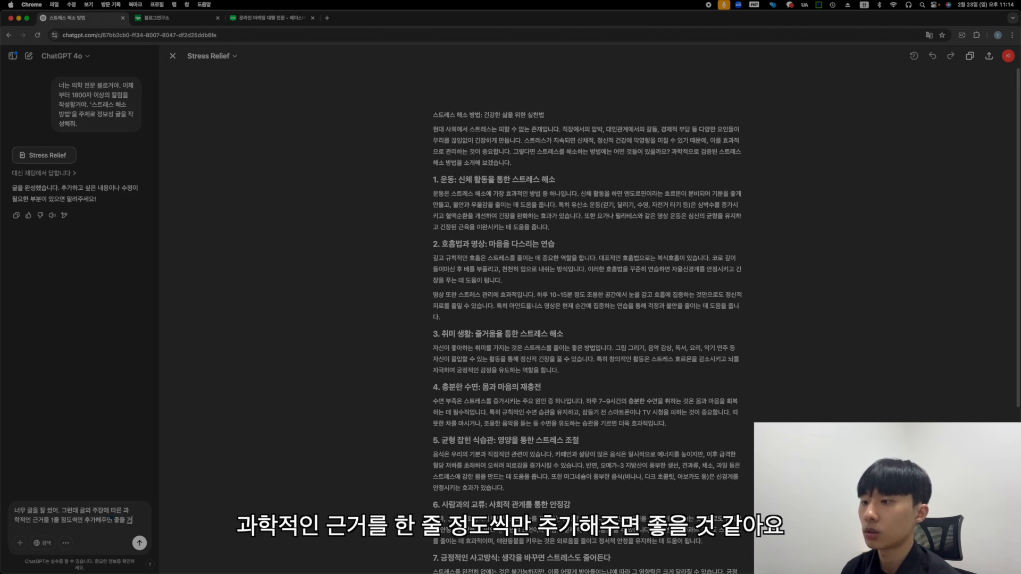
type("아.")
key("Return")
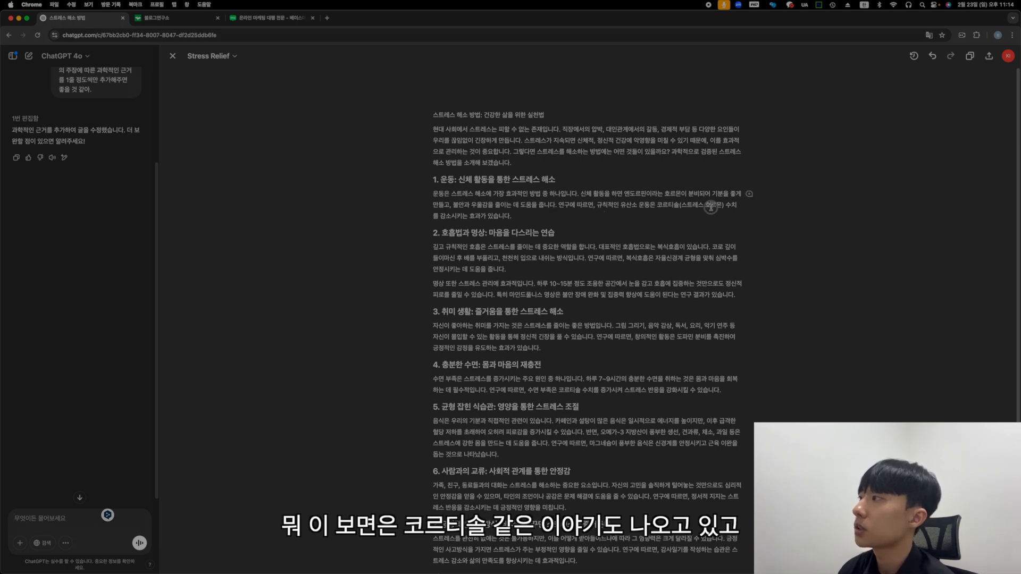
- Copy the entire stress relief column from ChatGPT and paste it into a blank TextEdit document
scroll(665, 235, "down", 1)
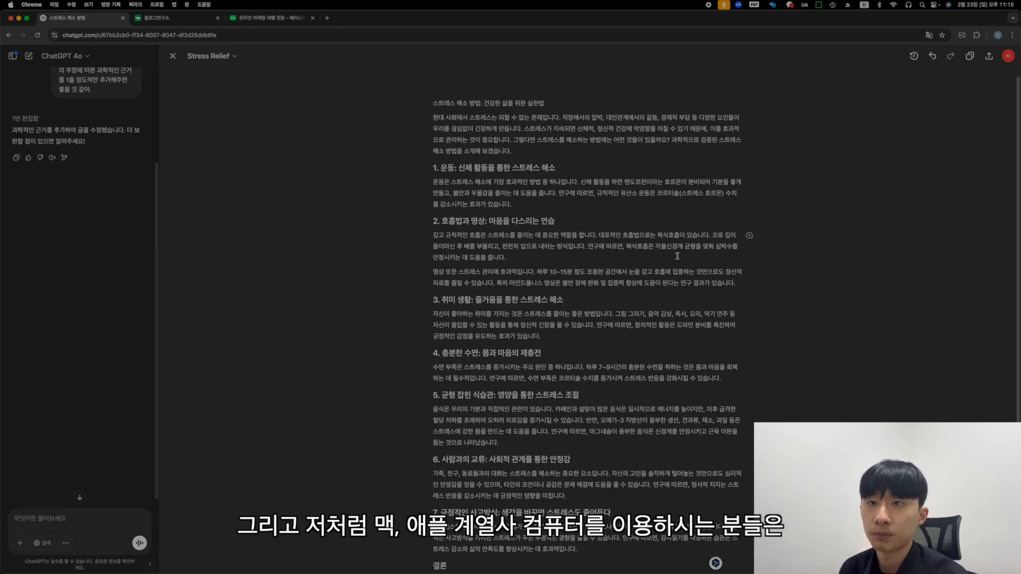
mouse_move(523, 562)
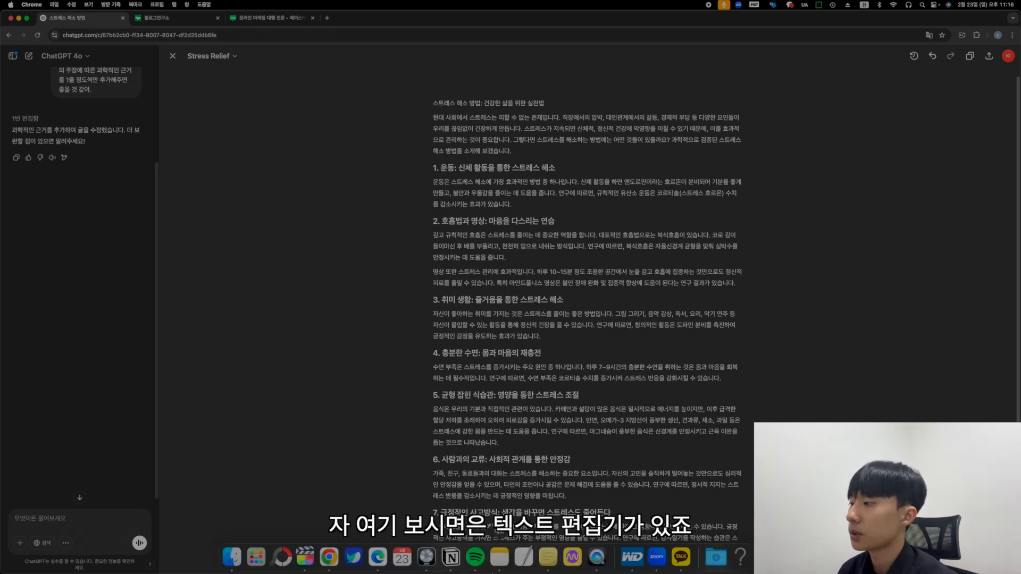
left_click(524, 556)
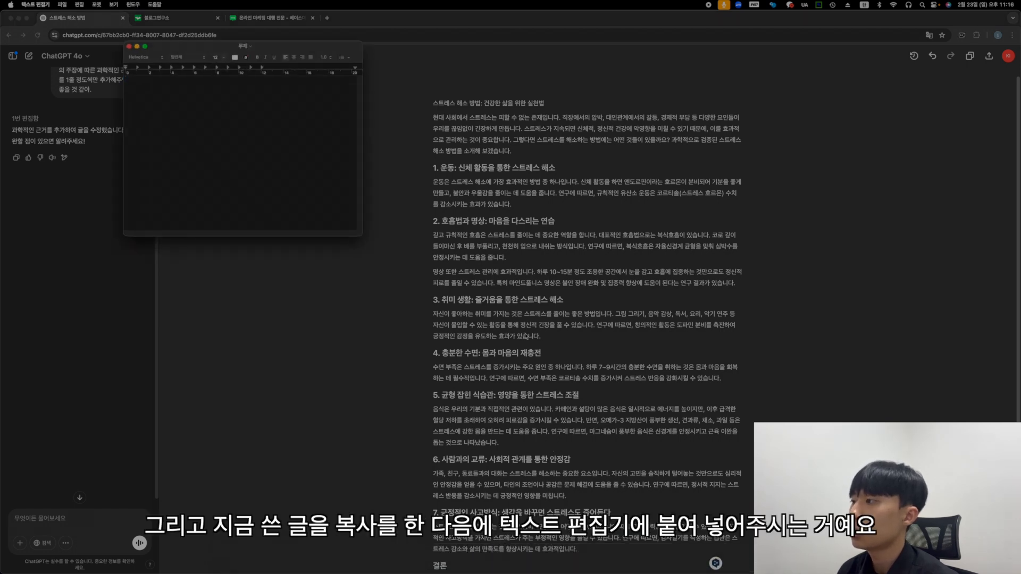
left_click(559, 331)
key("super+a")
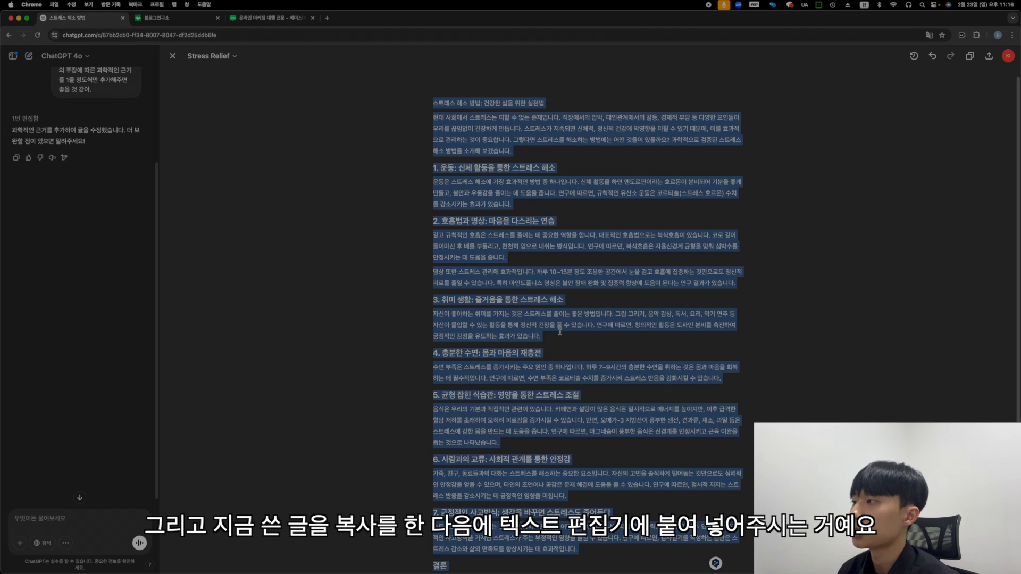
left_click(525, 563)
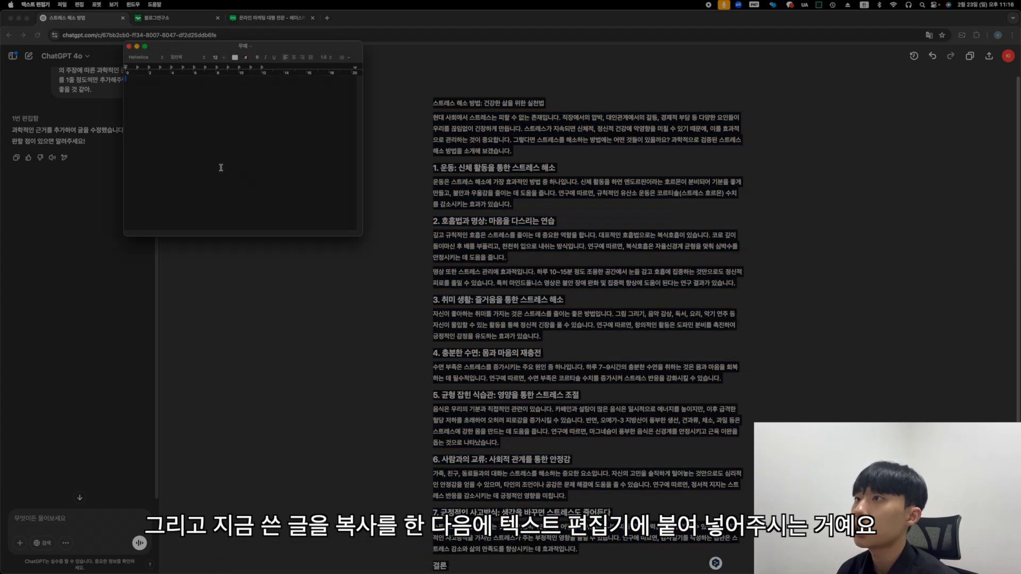
key("super+v")
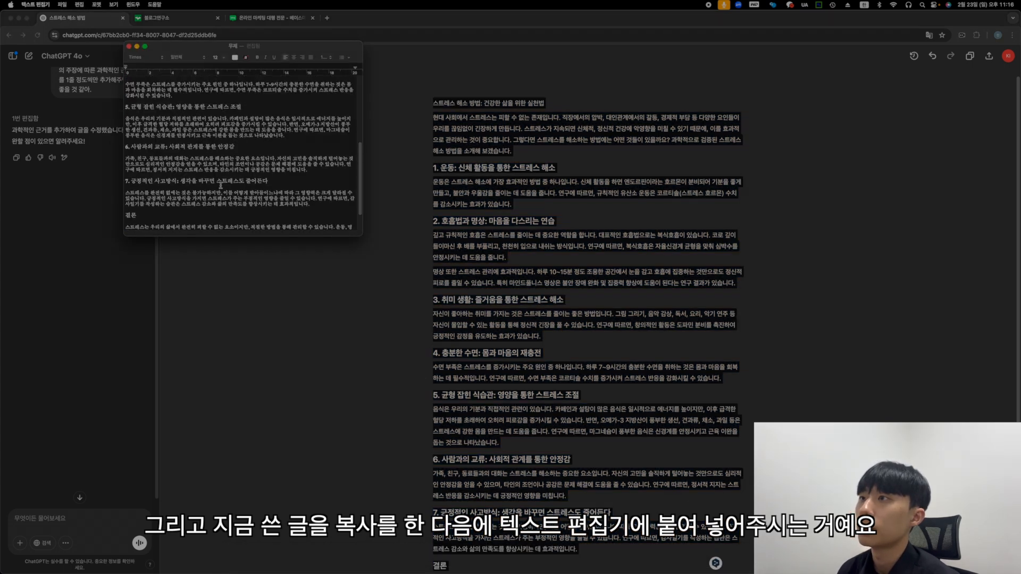
scroll(220, 185, "up", 10)
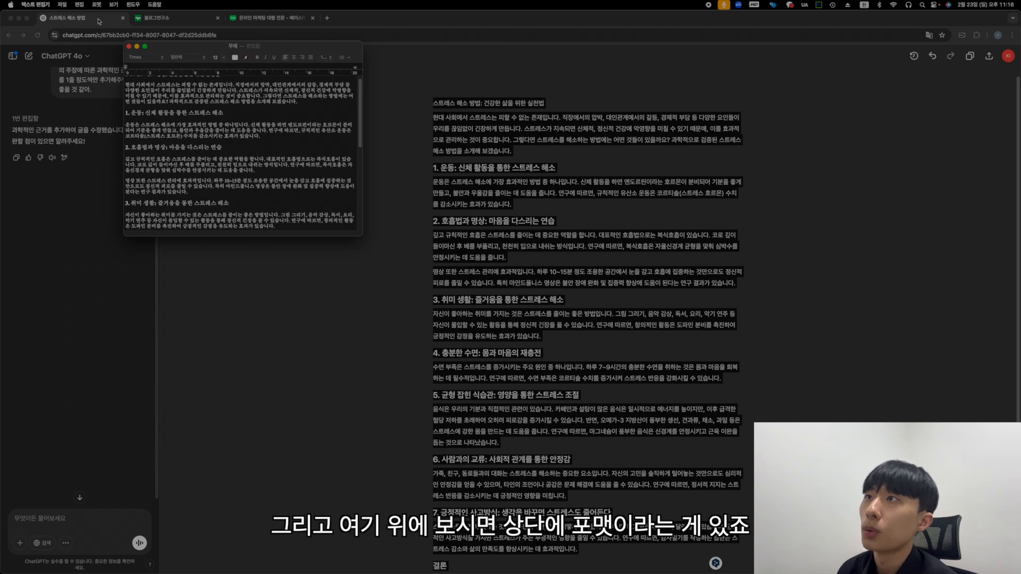
- Convert the pasted column to plain text (일반 텍스트) and look through the document down to its conclusion
left_click(97, 6)
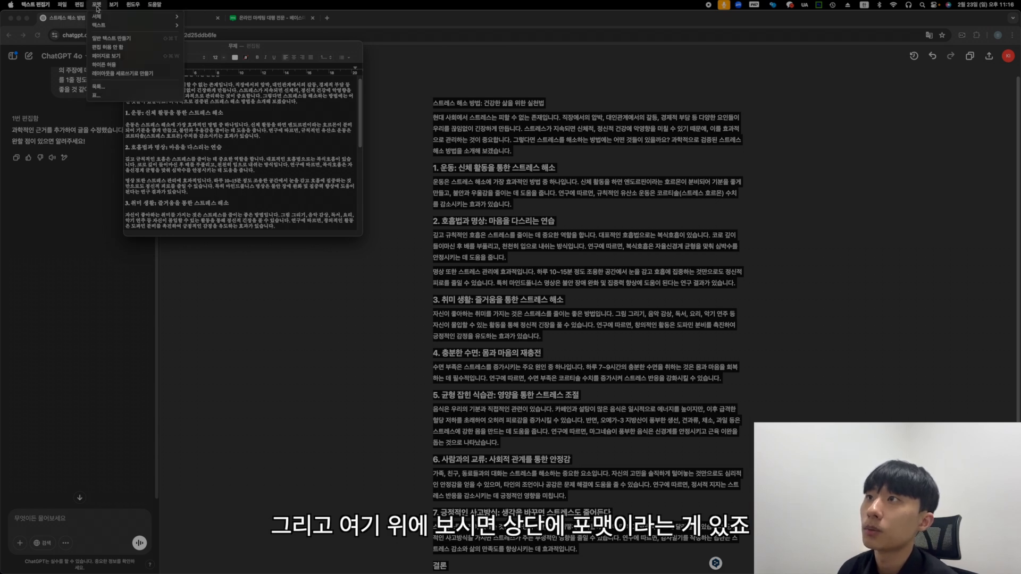
left_click(106, 37)
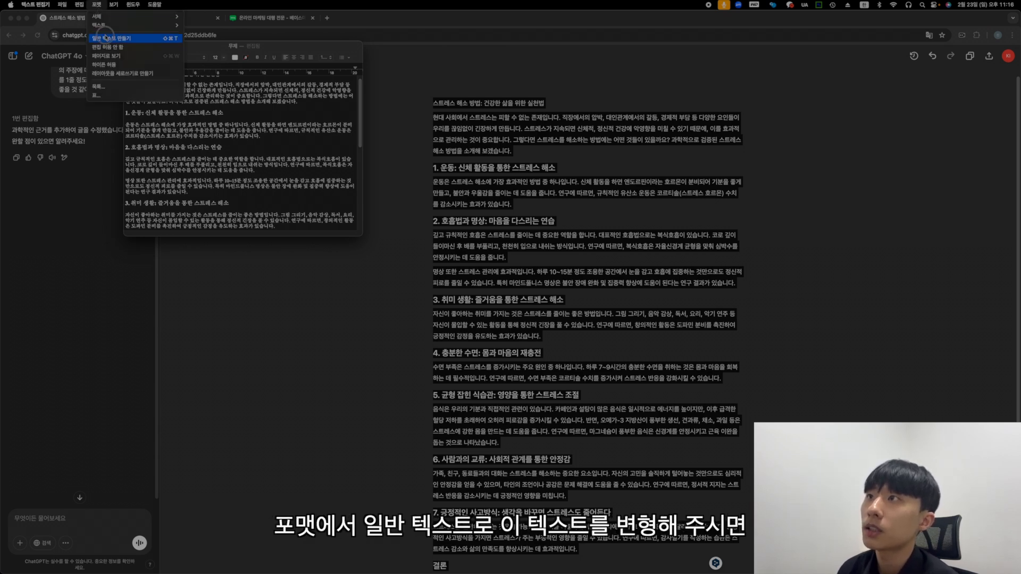
left_click(266, 173)
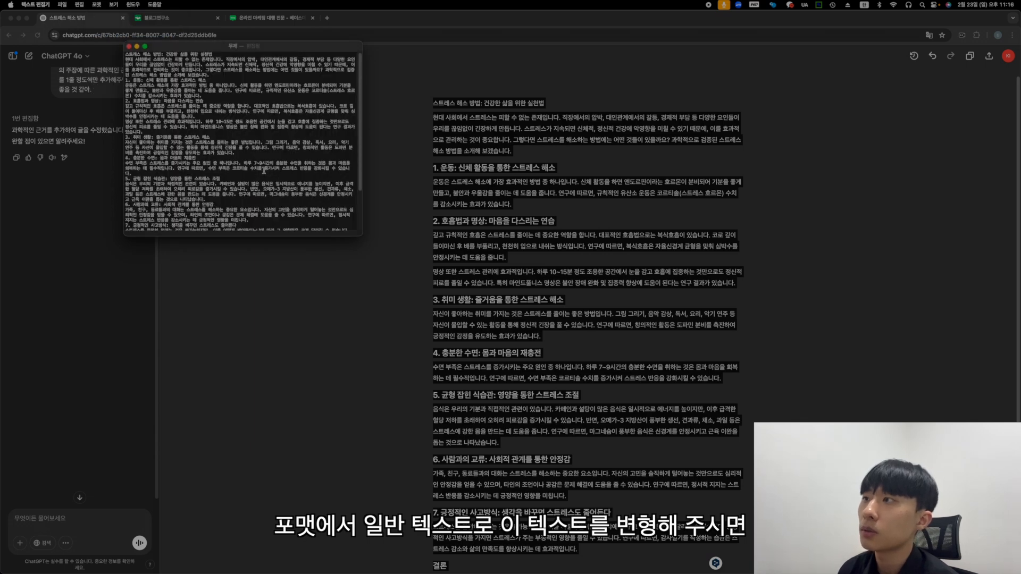
scroll(267, 212, "down", 5)
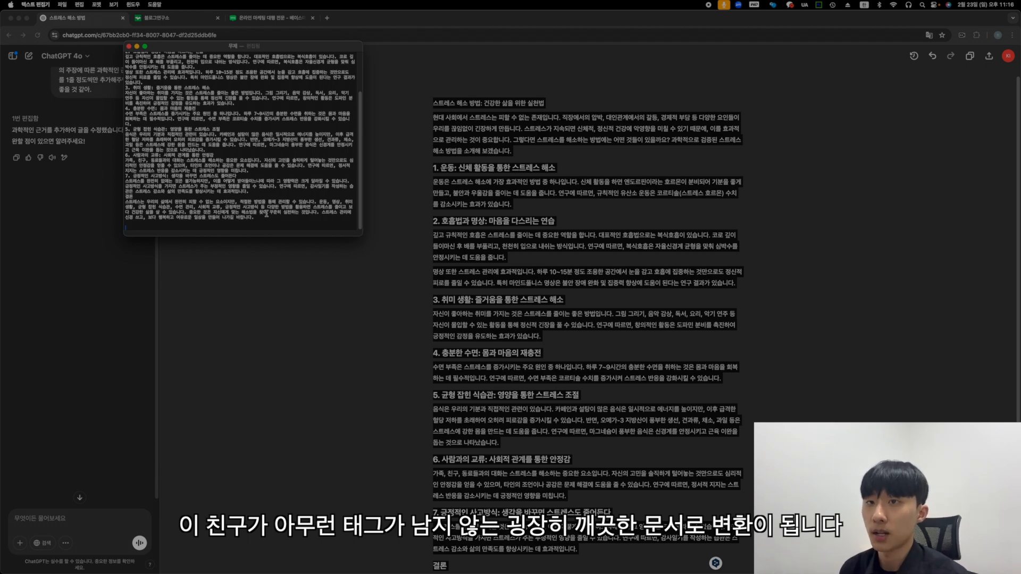
- Paste the whole plain-text column into the Naver blog post body and add two blank lines below its opening title line
left_click_drag(267, 214, 99, 24)
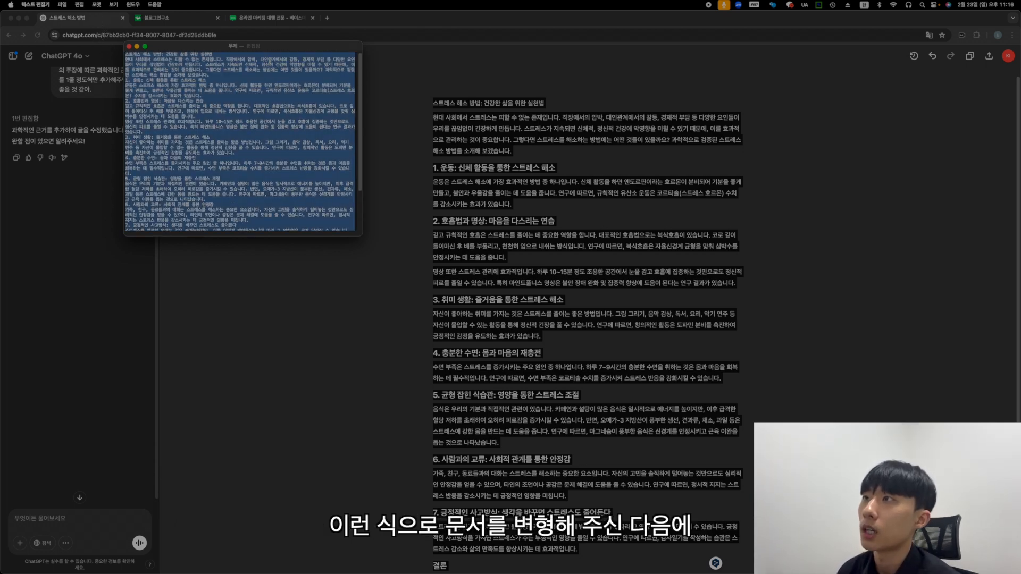
key("super+c")
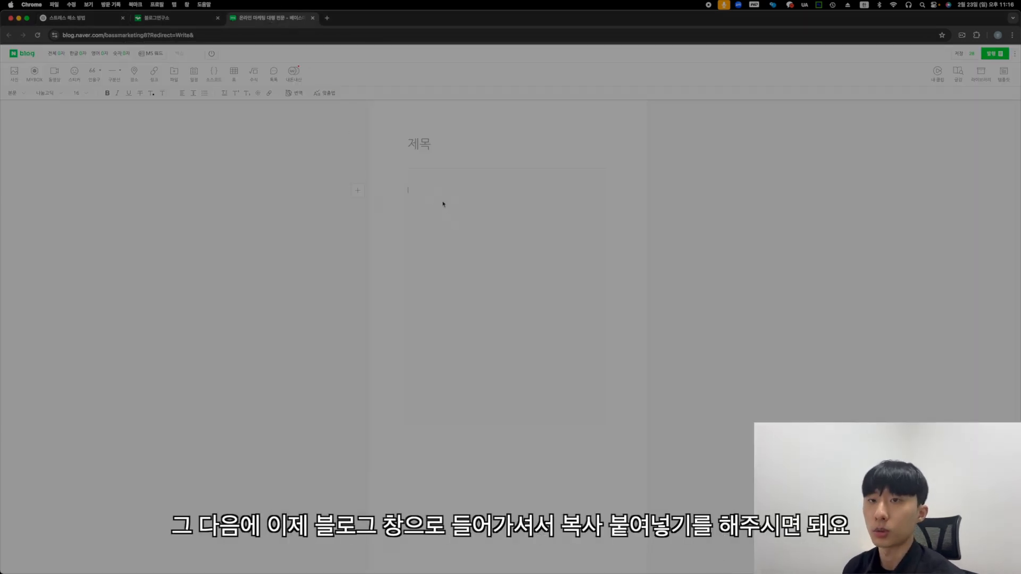
key("super+v")
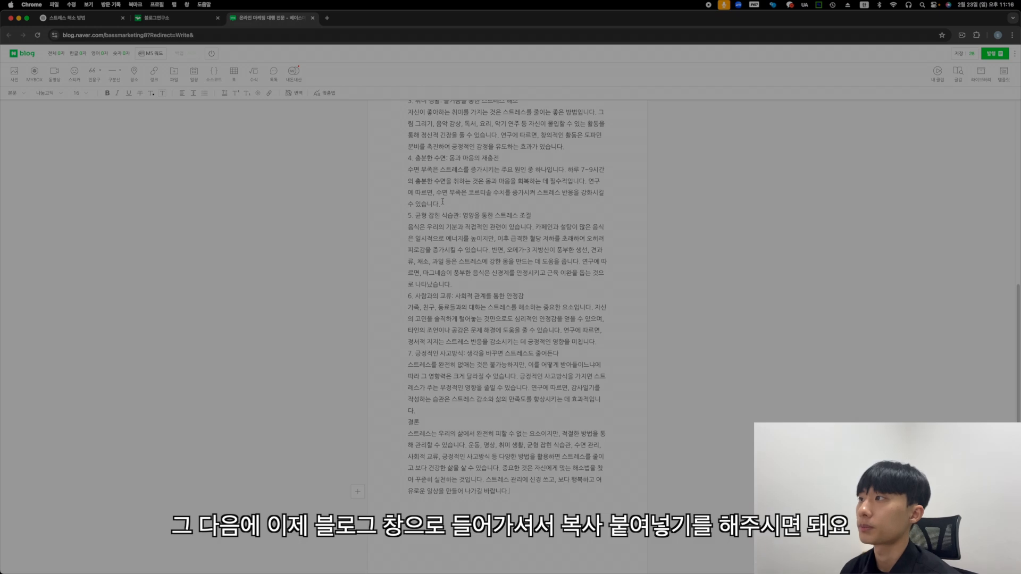
scroll(442, 202, "up", 6)
left_click(401, 200)
key("Return")
key("Return")
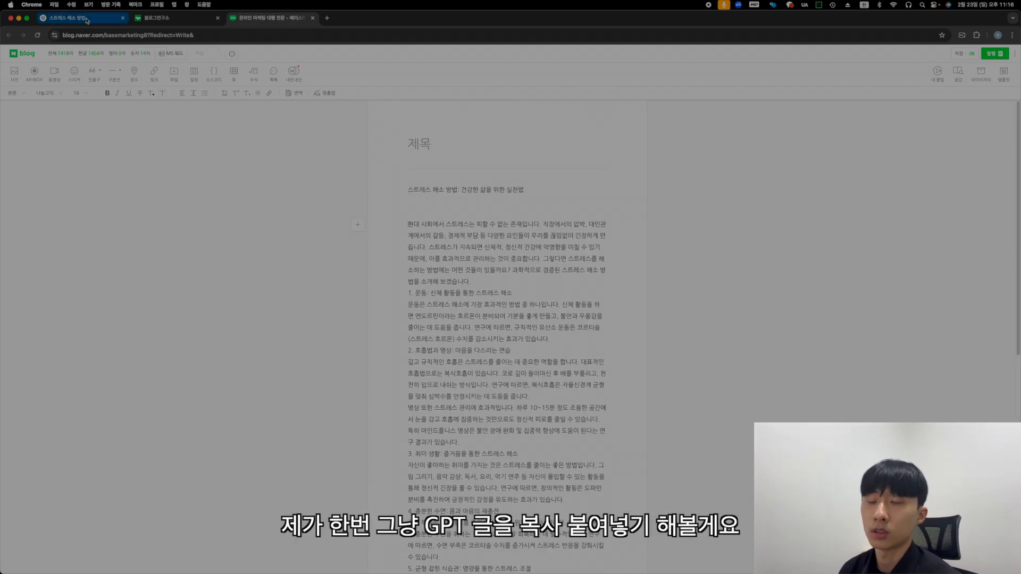
- Paste the column copied directly from ChatGPT below the plain-text version in the blog post to compare their formatting
left_click(87, 20)
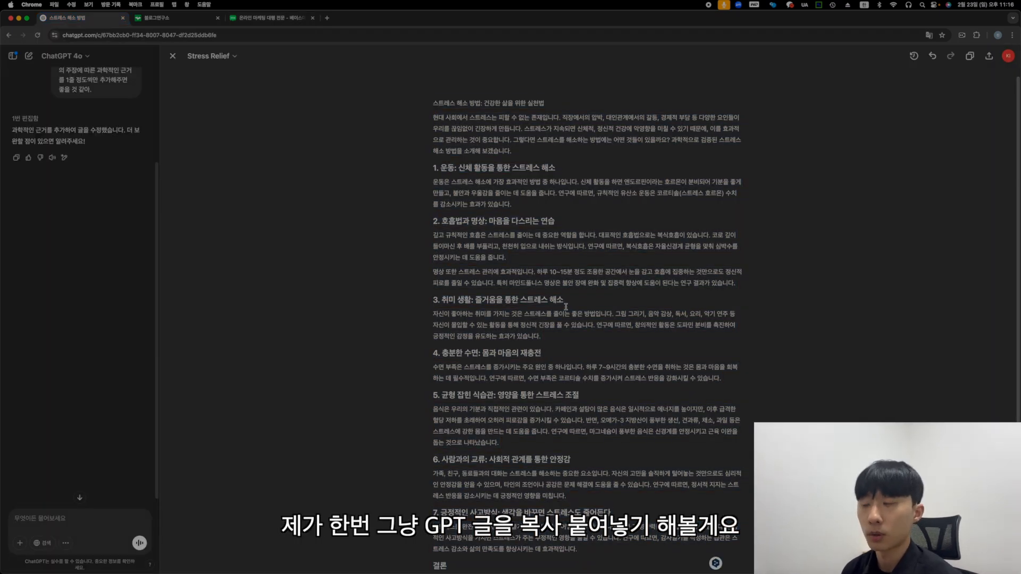
key("super+a")
key("super+c")
left_click(292, 21)
scroll(484, 418, "down", 8)
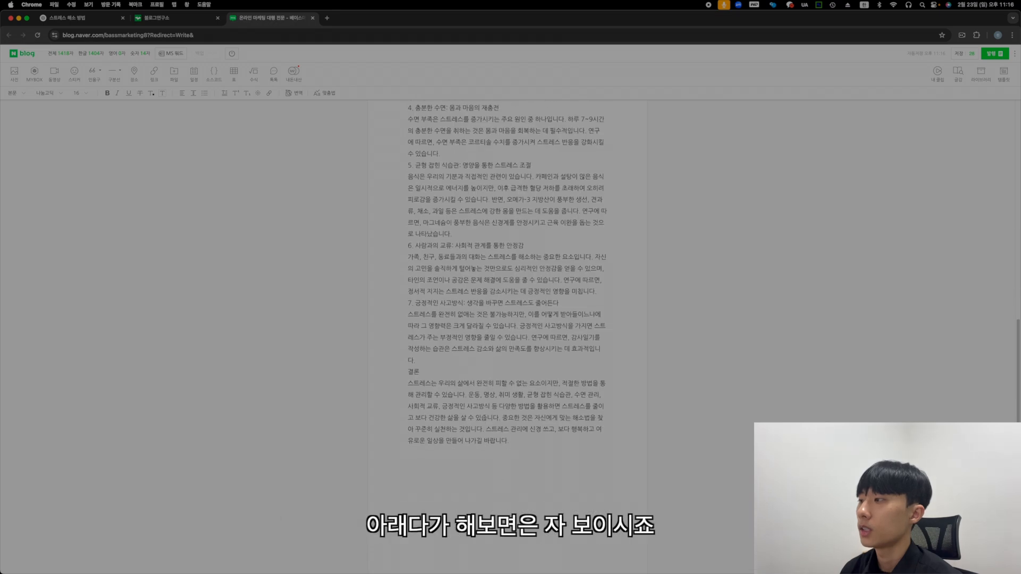
key("super+v")
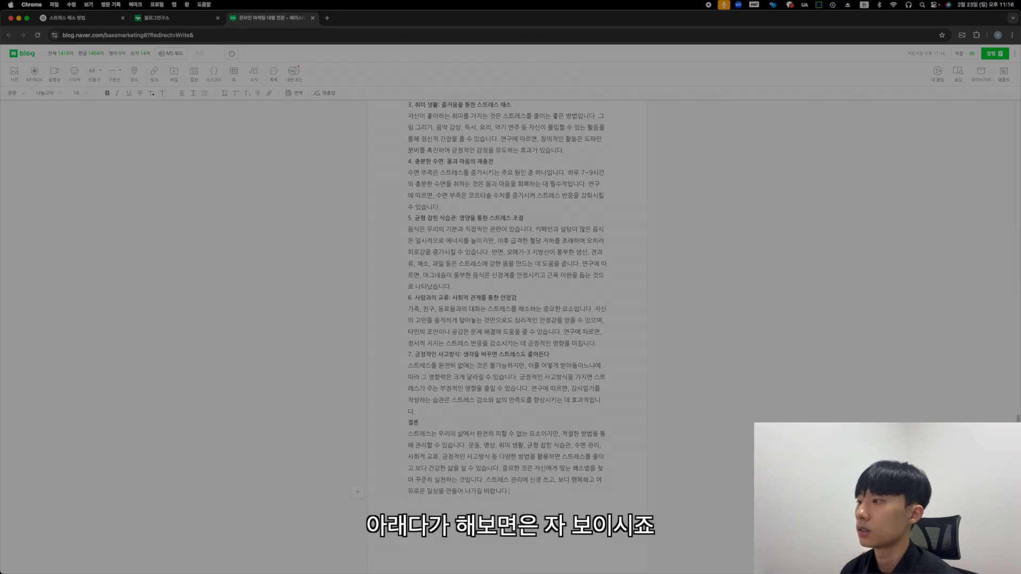
scroll(473, 455, "up", 5)
scroll(472, 454, "up", 4)
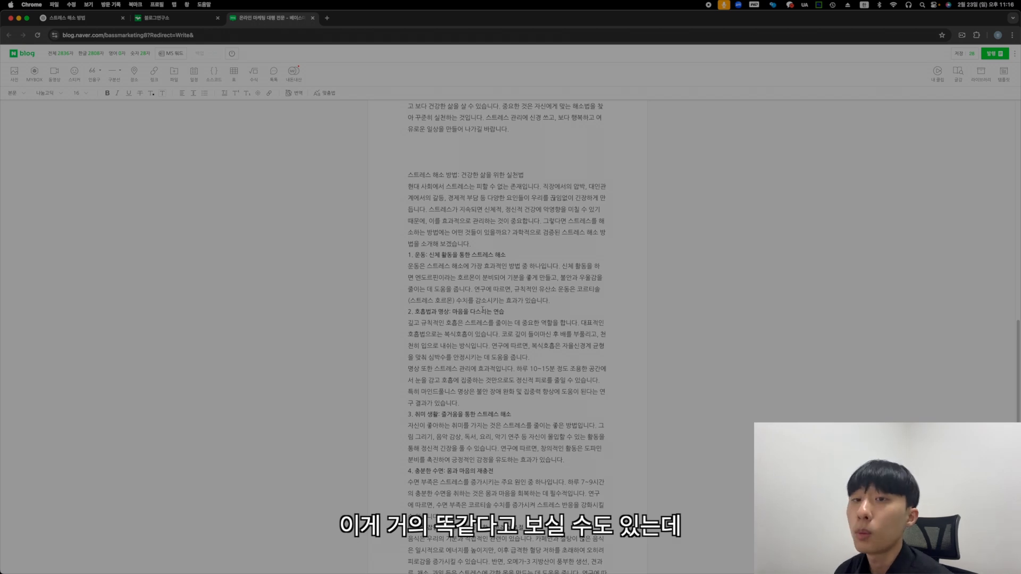
left_click_drag(504, 258, 396, 256)
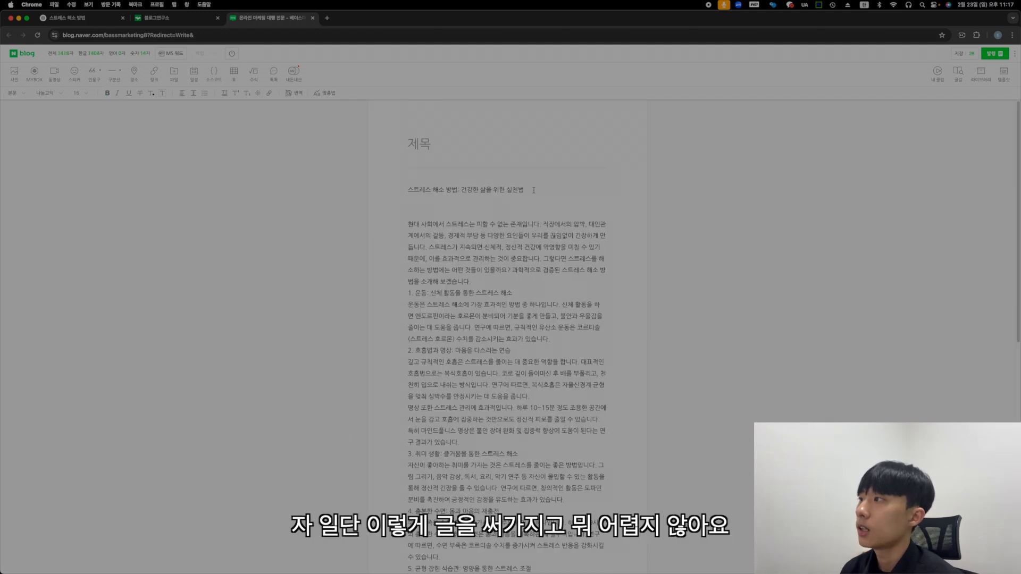
- Set the post title to '스트레스 해소 방법, 건강한 삶을 위한 실천법' and delete the duplicate title line from the body
triple_click(450, 183)
left_click(464, 148)
key("super+v")
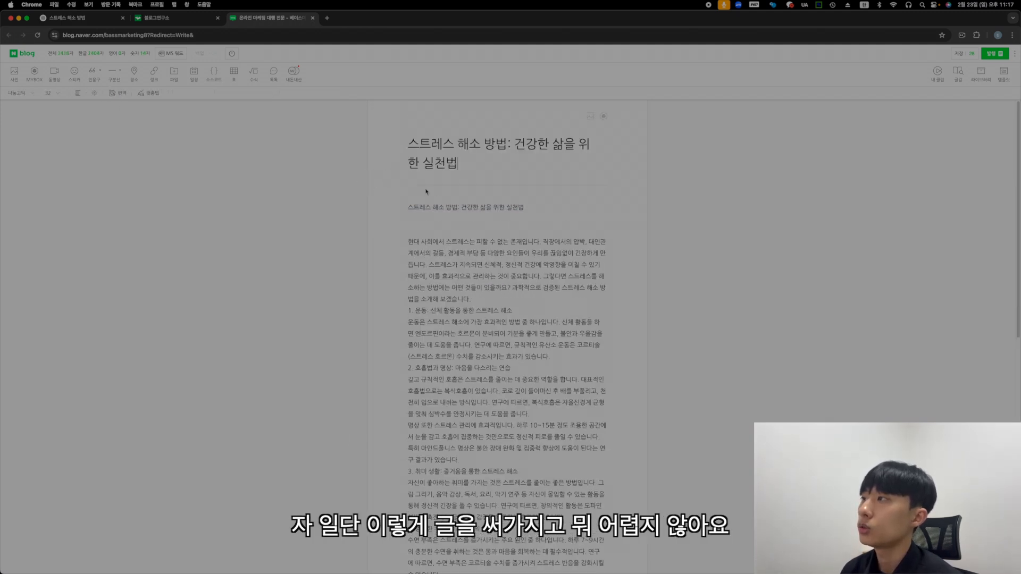
left_click_drag(408, 207, 551, 206)
key("BackSpace")
left_click(511, 152)
key("BackSpace")
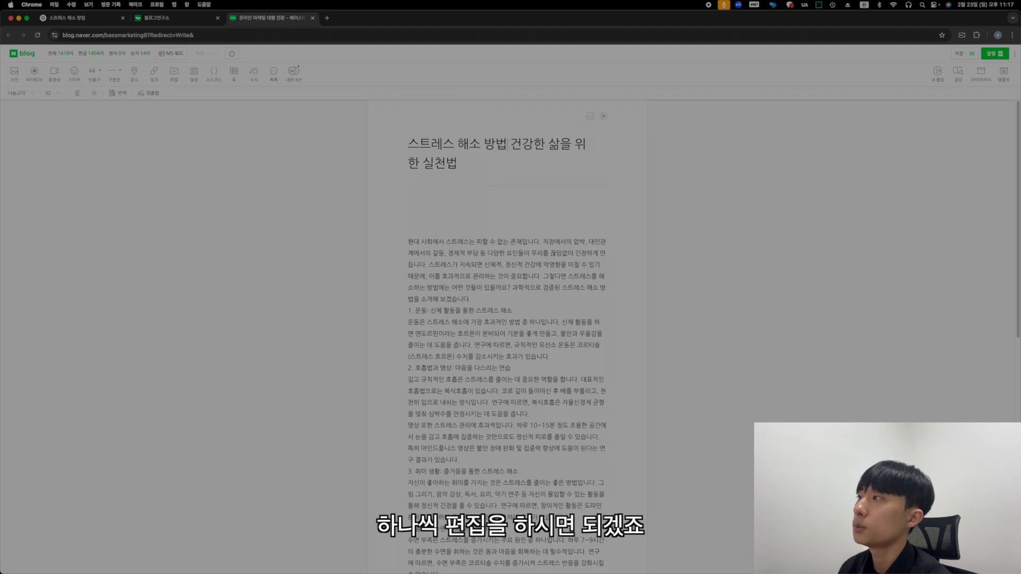
type(",")
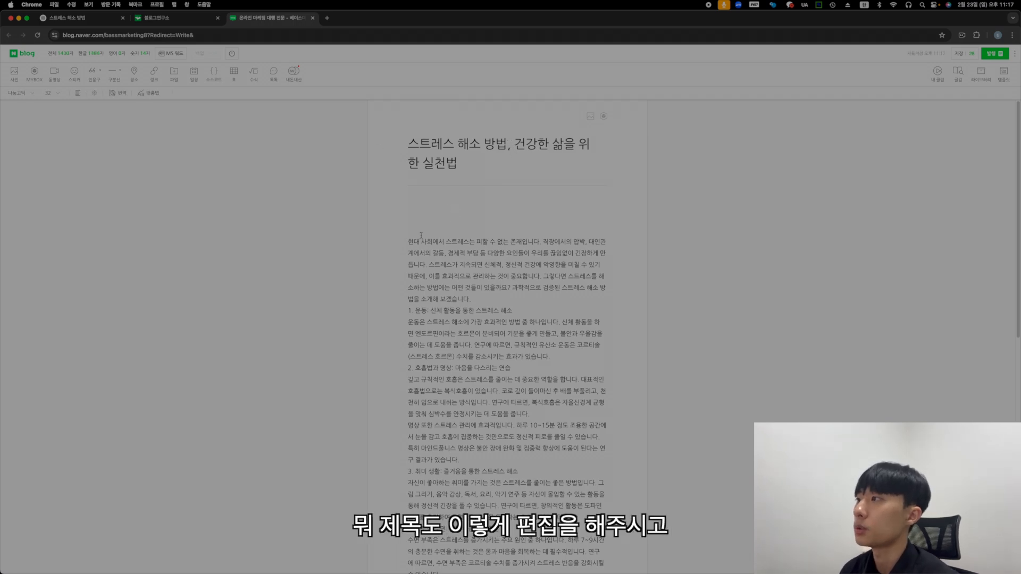
- Remove one blank line above the introduction and insert two blank lines before each of sections 1 and 2
left_click(406, 241)
key("BackSpace")
left_click(496, 288)
key("Return")
key("Return")
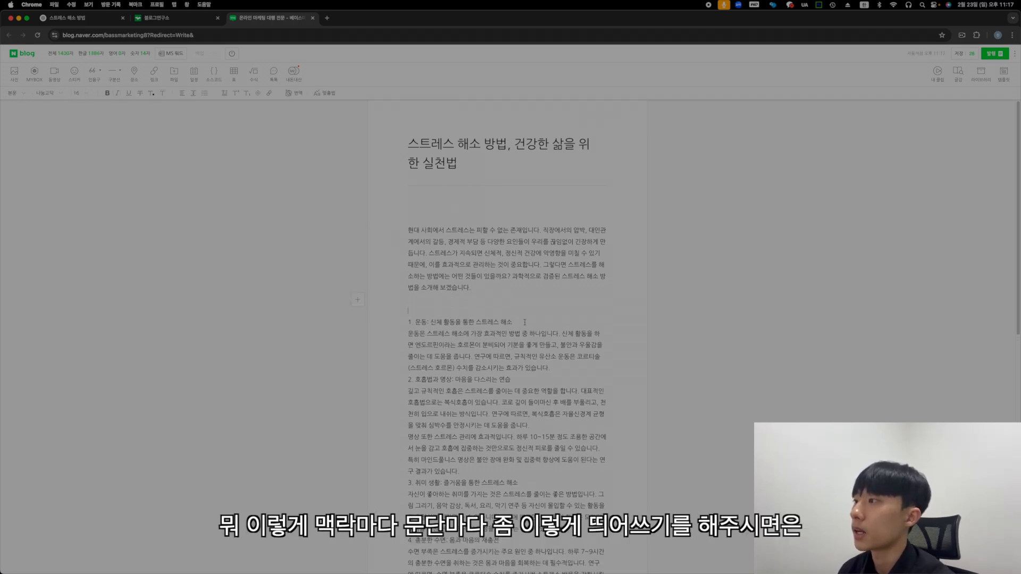
scroll(531, 335, "down", 1)
key("Return")
key("Return")
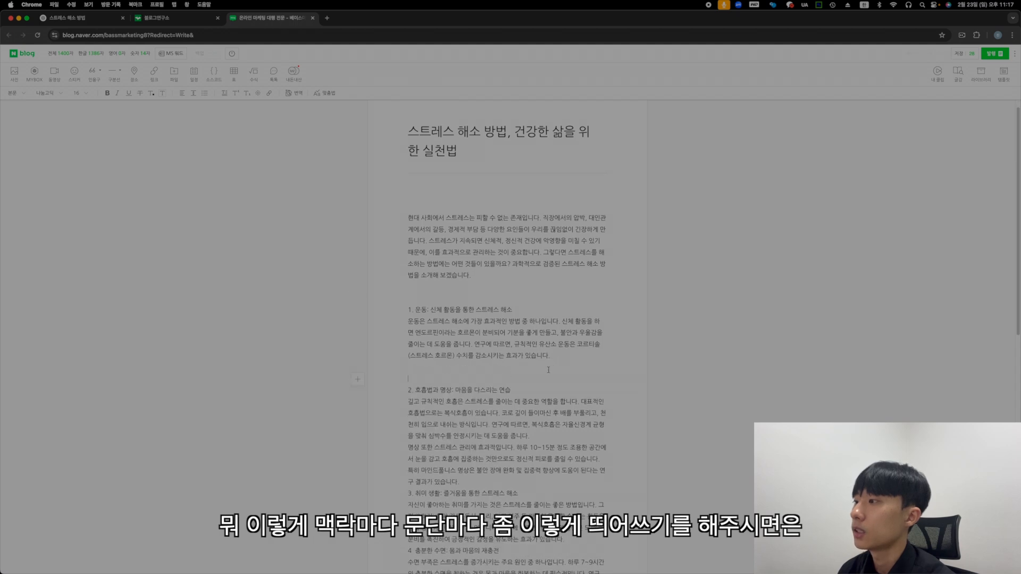
- Insert two blank lines before section 3 and one blank line before section 4 of the blog post
scroll(548, 375, "down", 3)
left_click(526, 425)
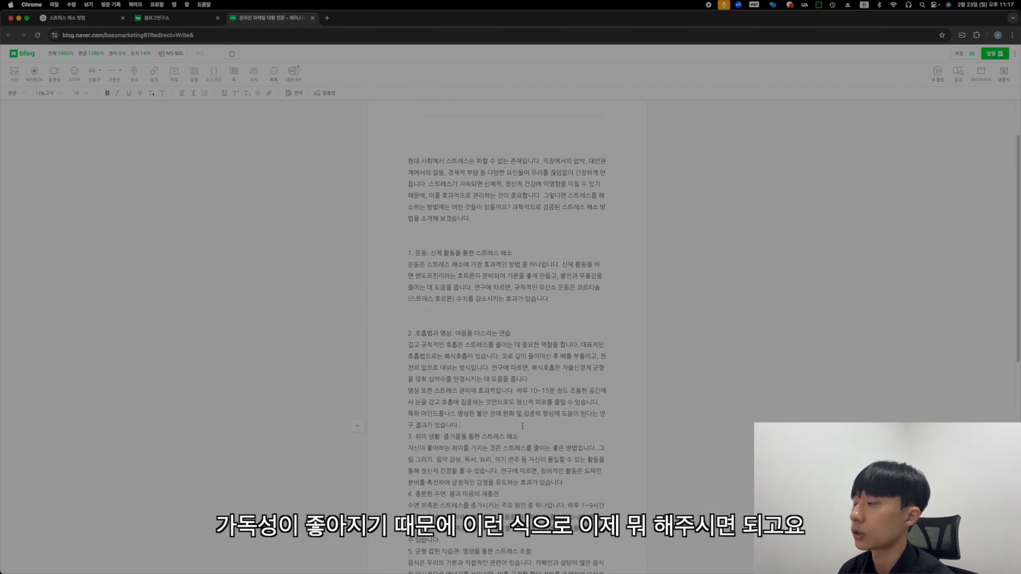
key("Return")
key("Return")
scroll(526, 425, "down", 3)
left_click(541, 440)
key("Return")
- Format the section 1 exercise heading as a quotation (인용구) and add a blank line above it
scroll(541, 372, "up", 8)
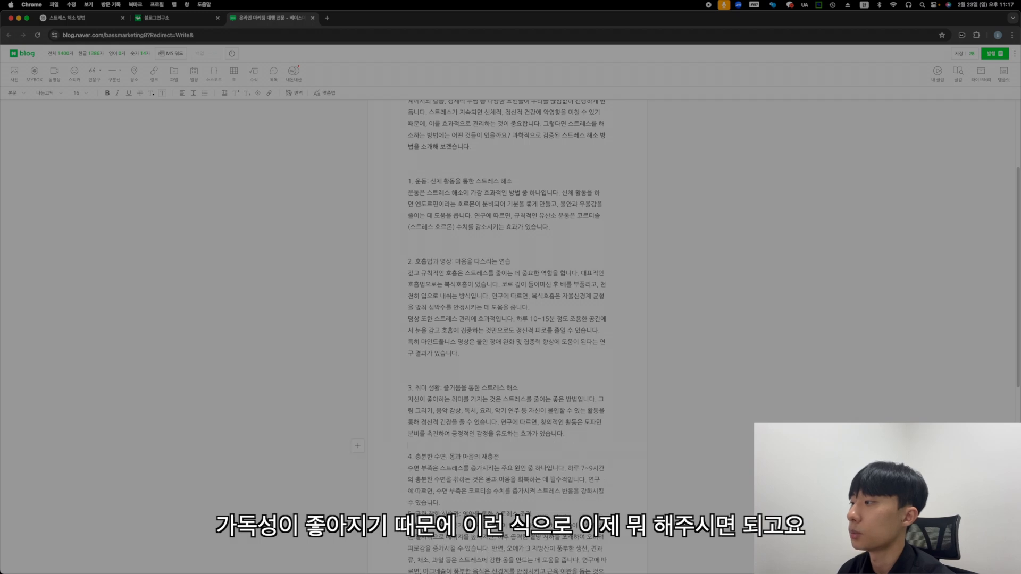
mouse_move(527, 333)
left_mouse_down()
mouse_move(379, 323)
mouse_move(520, 319)
left_mouse_up()
left_click(28, 98)
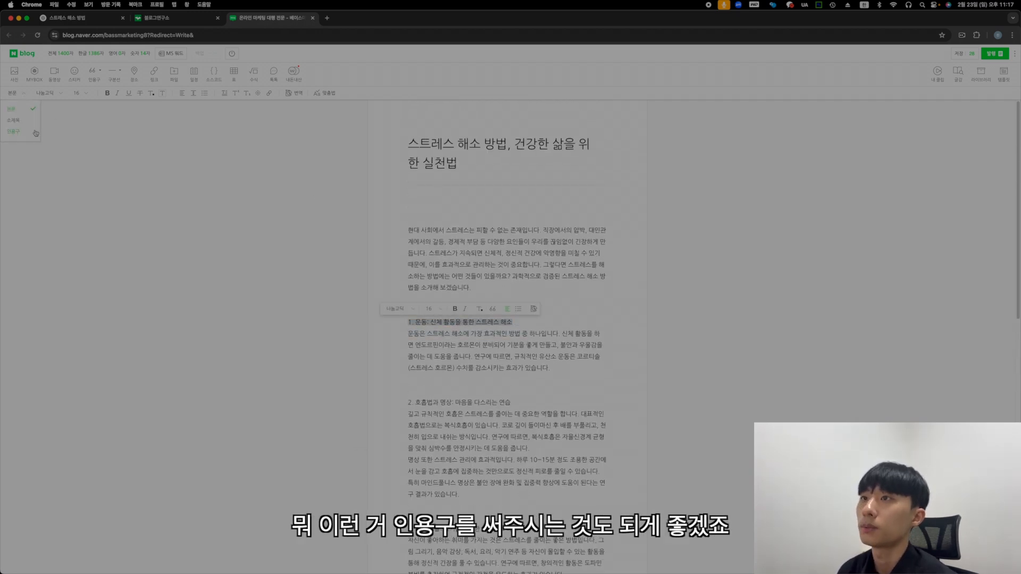
left_click(35, 132)
scroll(455, 444, "down", 1)
left_click(426, 301)
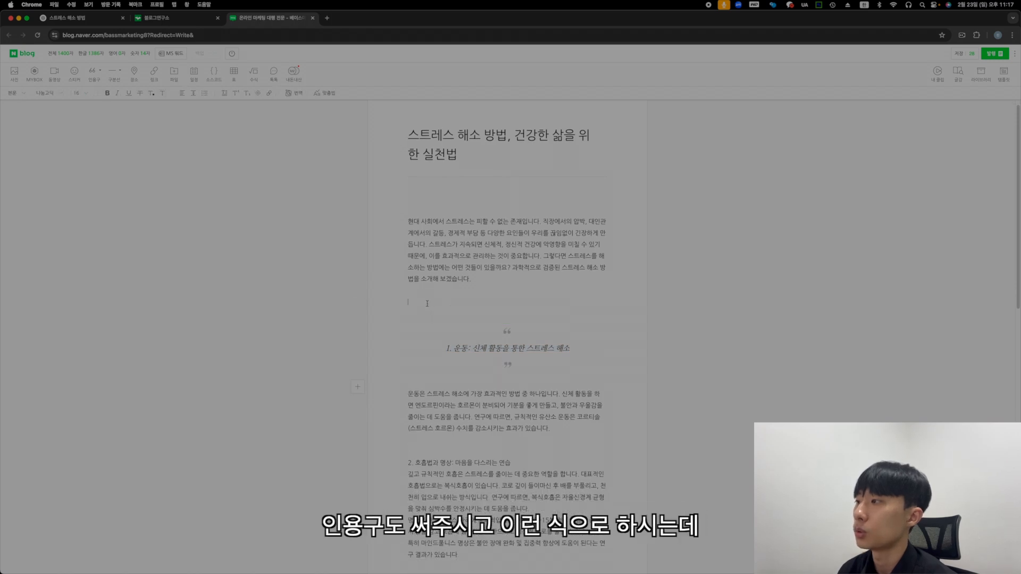
key("Return")
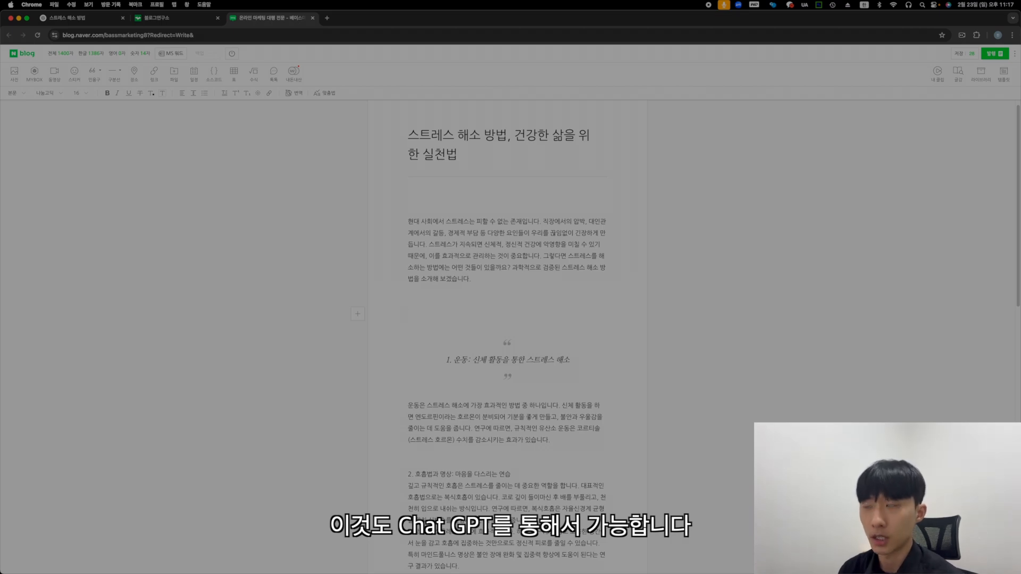
- Switch to the ChatGPT conversation and copy the body paragraph of section 1 on exercise from the stress relief document
left_click(104, 24)
left_click(442, 198)
scroll(443, 198, "up", 1)
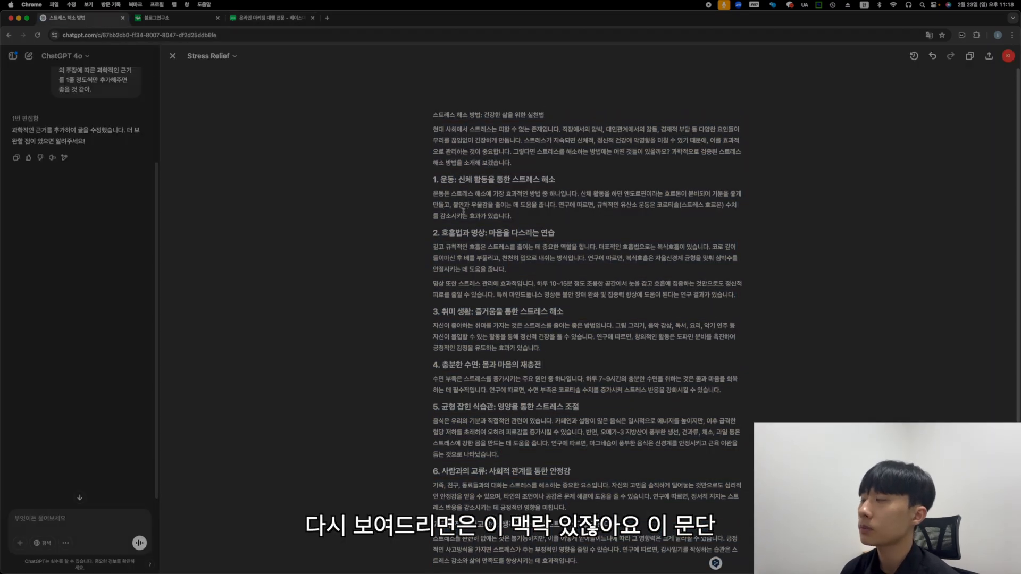
left_click_drag(519, 217, 430, 198)
key("super+c")
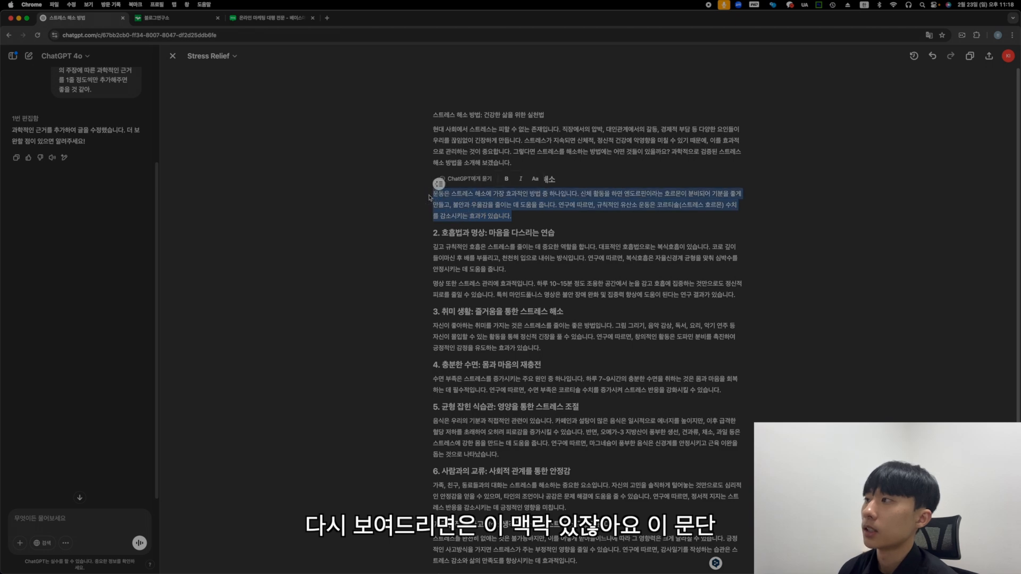
- Send ChatGPT the request '아래 문장과 관련된 이미지를 한 개 생성해줘' followed by the copied exercise paragraph
left_click(78, 510)
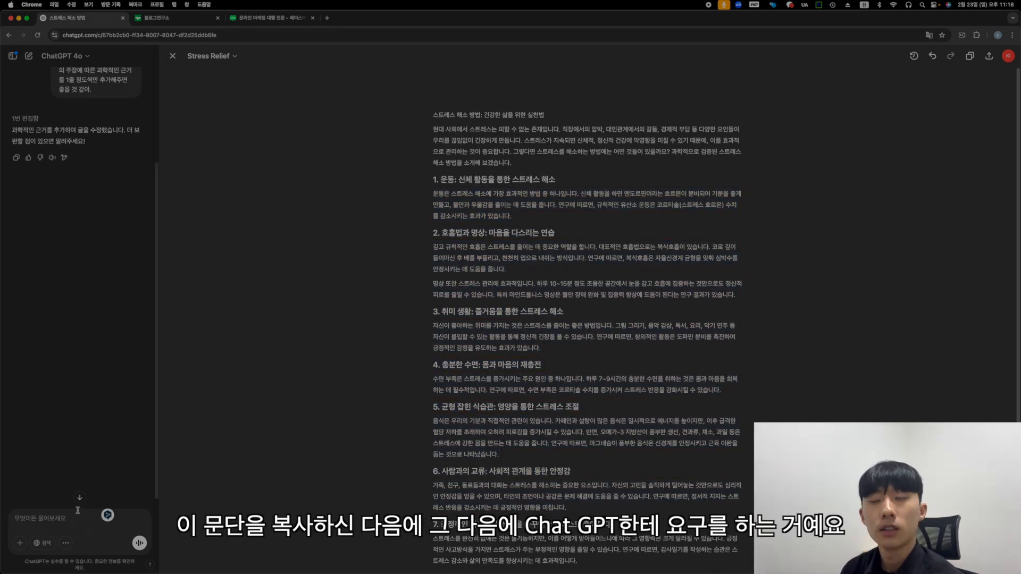
type("아래")
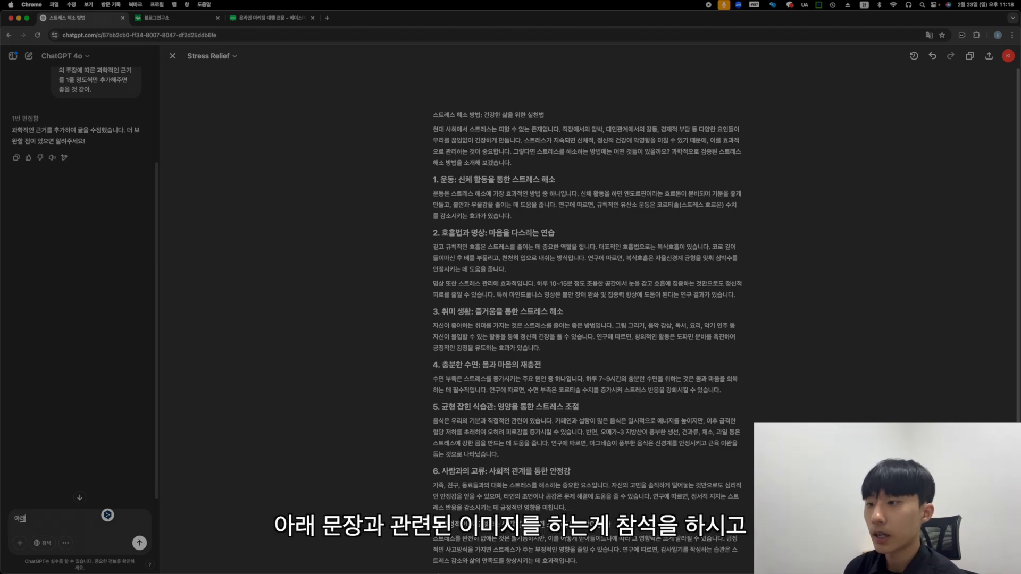
type(" 문장과")
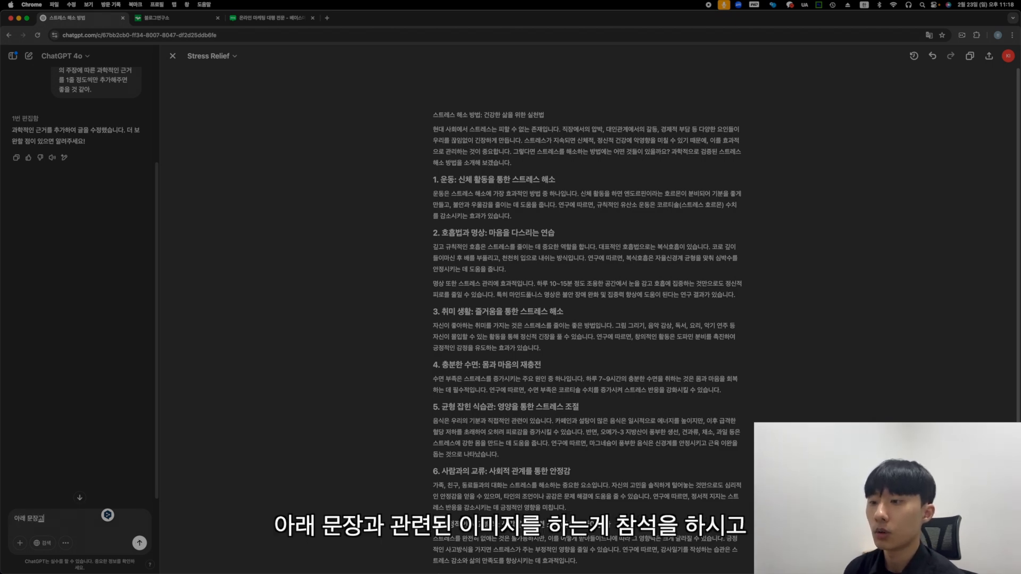
type(" 관련된 이미지를 한")
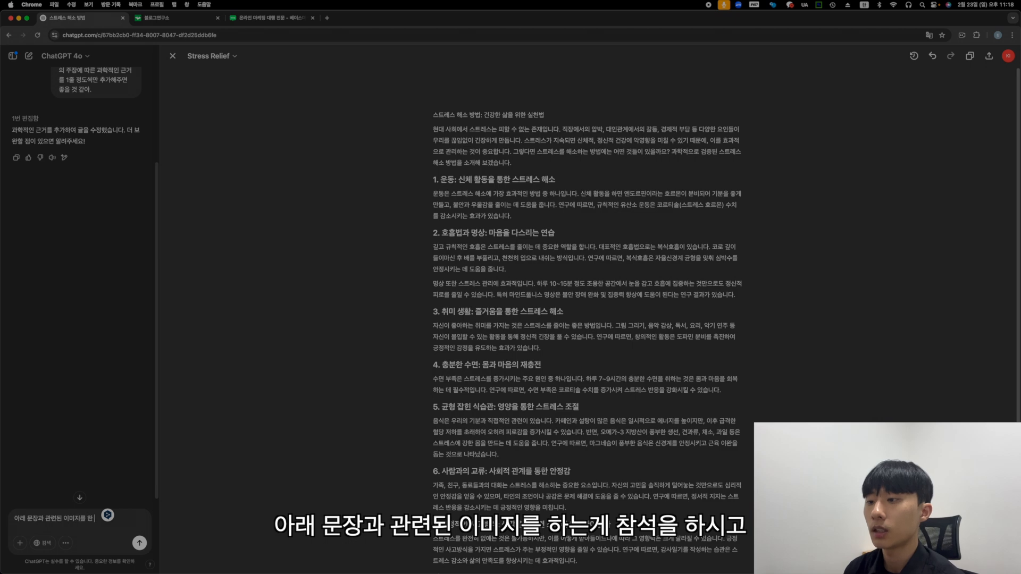
type(" 개 생성해줘")
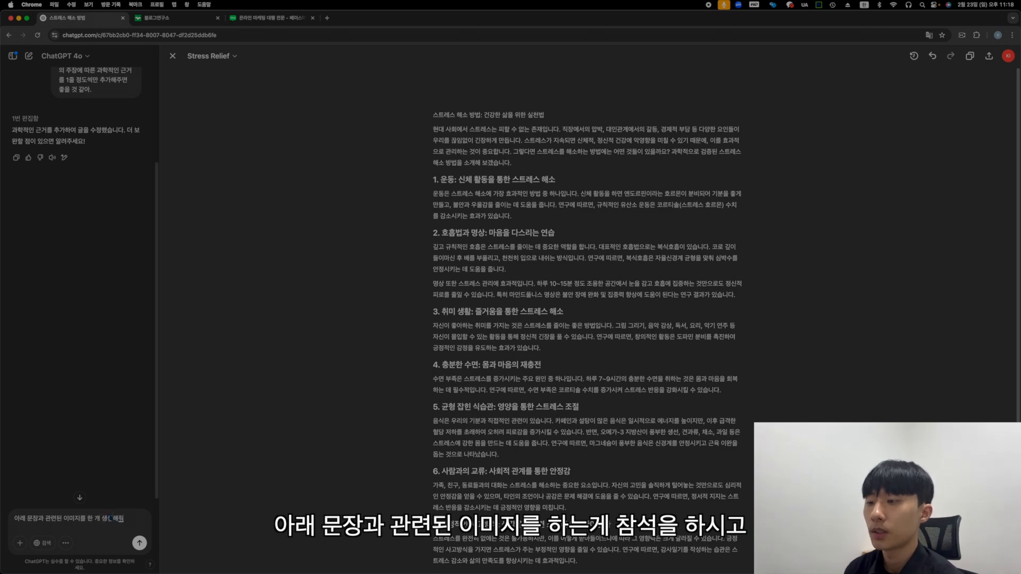
key("shift+Return")
key("super+v")
key("Return")
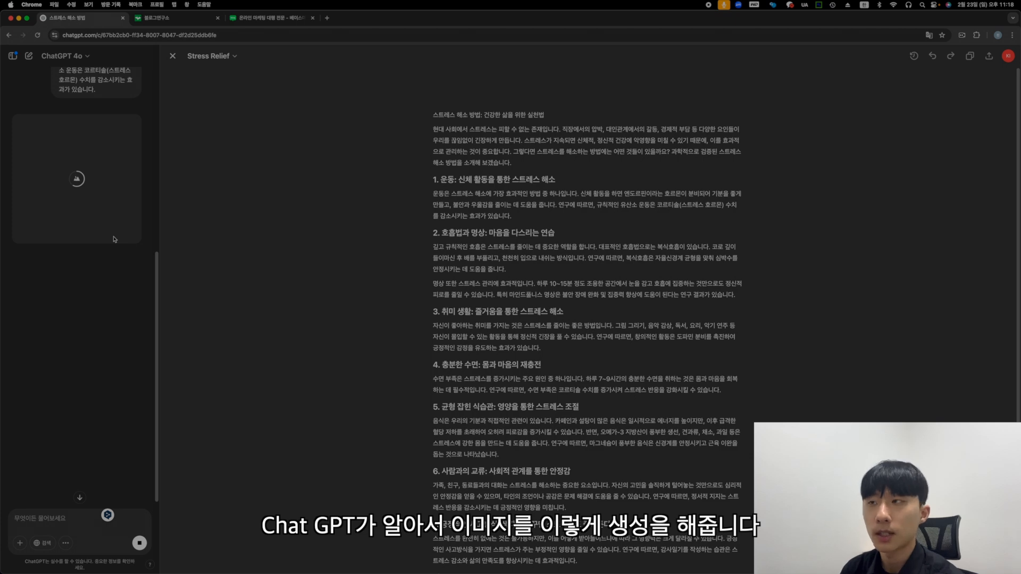
- Download the generated jogging image and insert it into the Naver blog post below the section 1 exercise paragraph
scroll(95, 210, "up", 3)
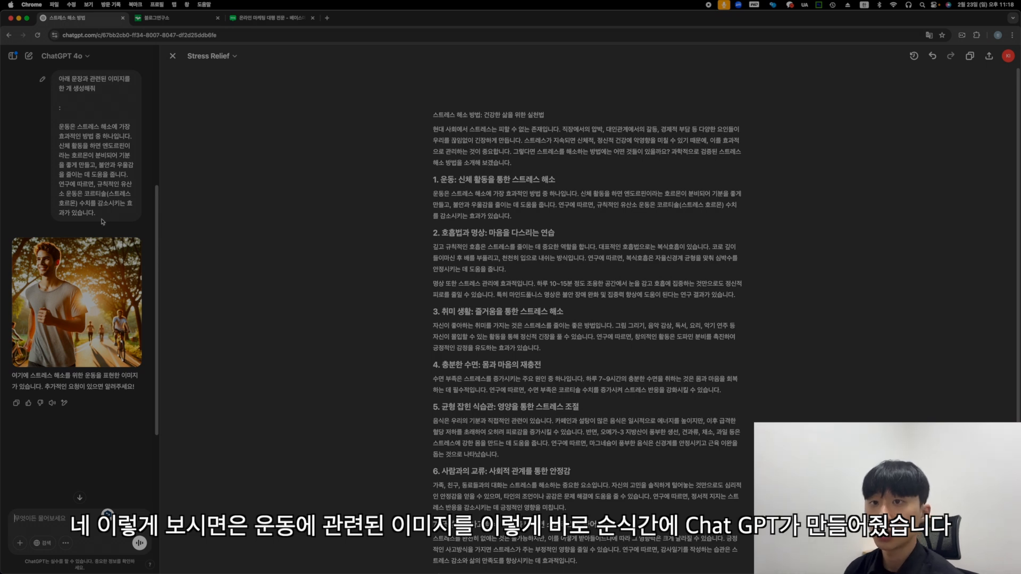
left_click(132, 248)
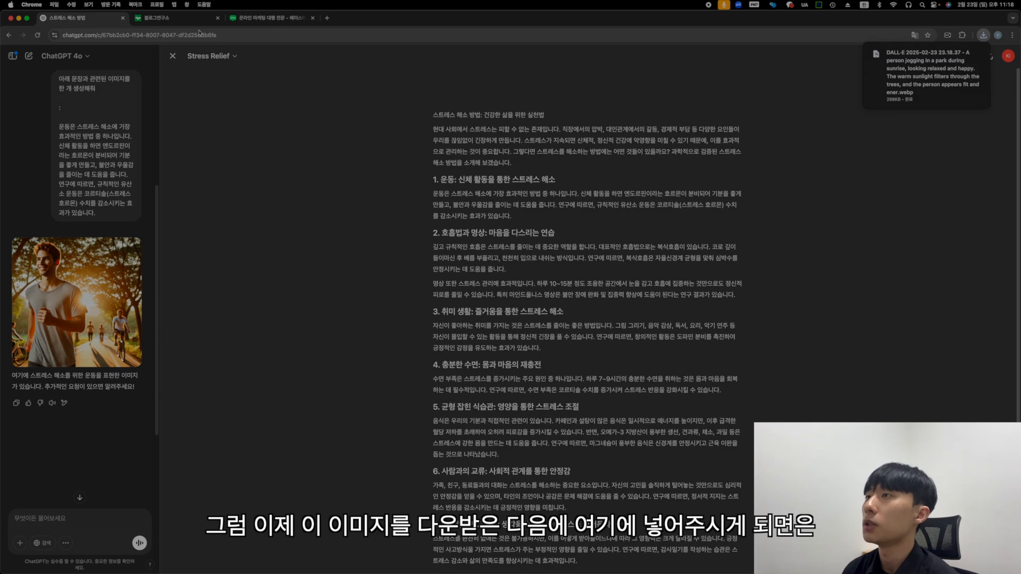
left_click(268, 18)
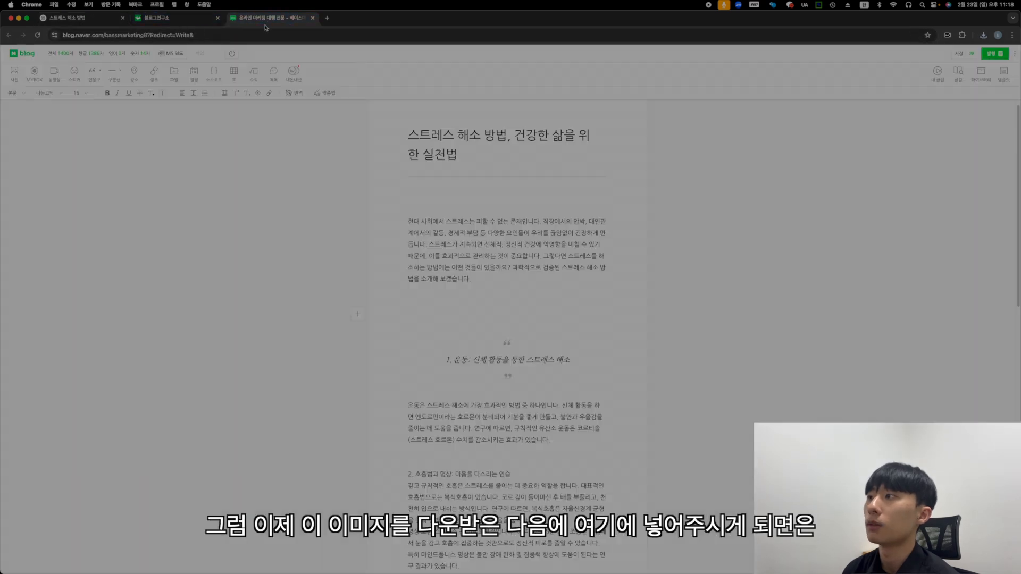
left_click(983, 36)
left_click_drag(894, 80, 396, 479)
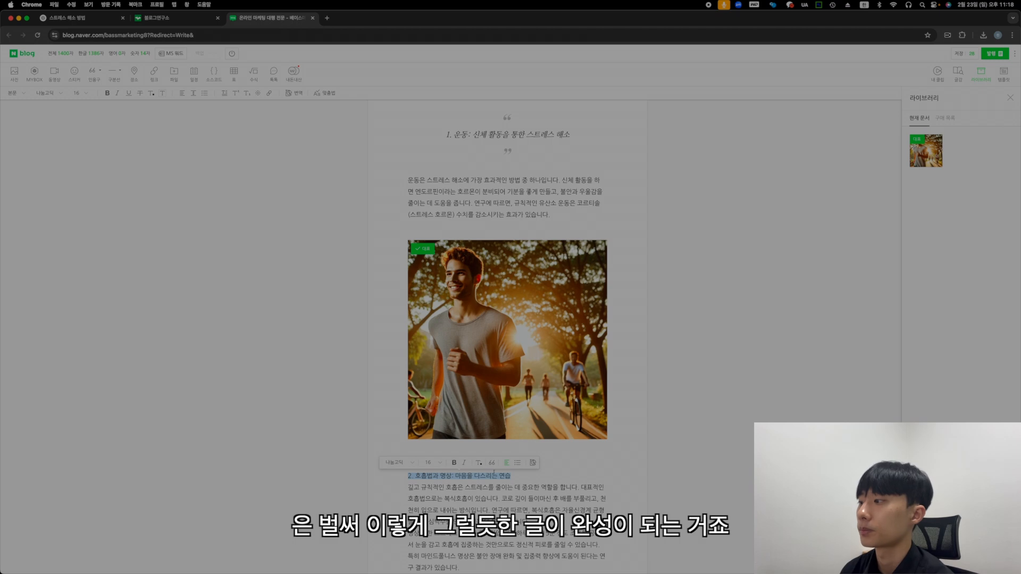
- Format the section 2 heading '호흡법과 명상: 마음을 다스리는 연습' as a quotation (인용구)
left_click(491, 463)
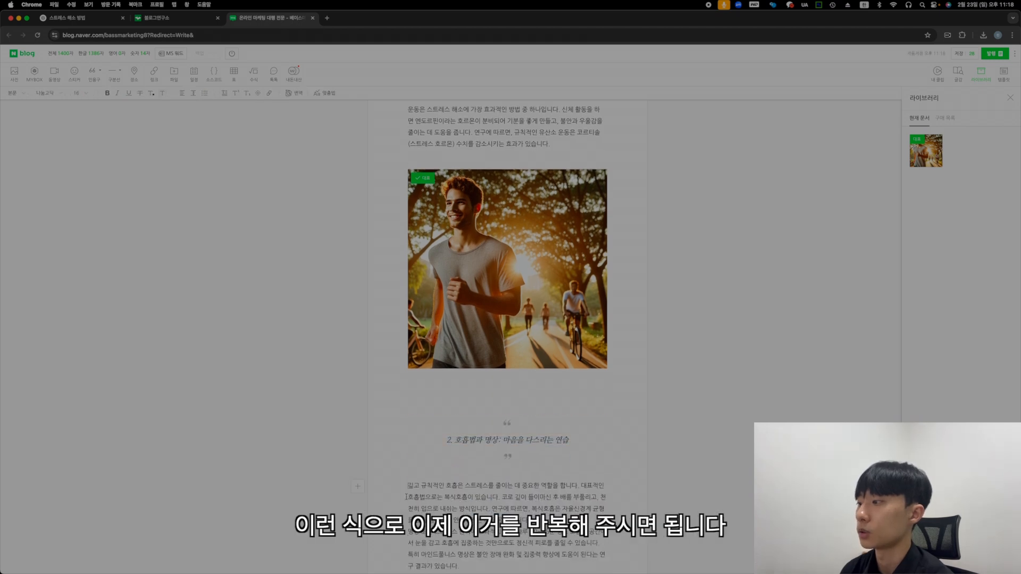
scroll(492, 544, "down", 3)
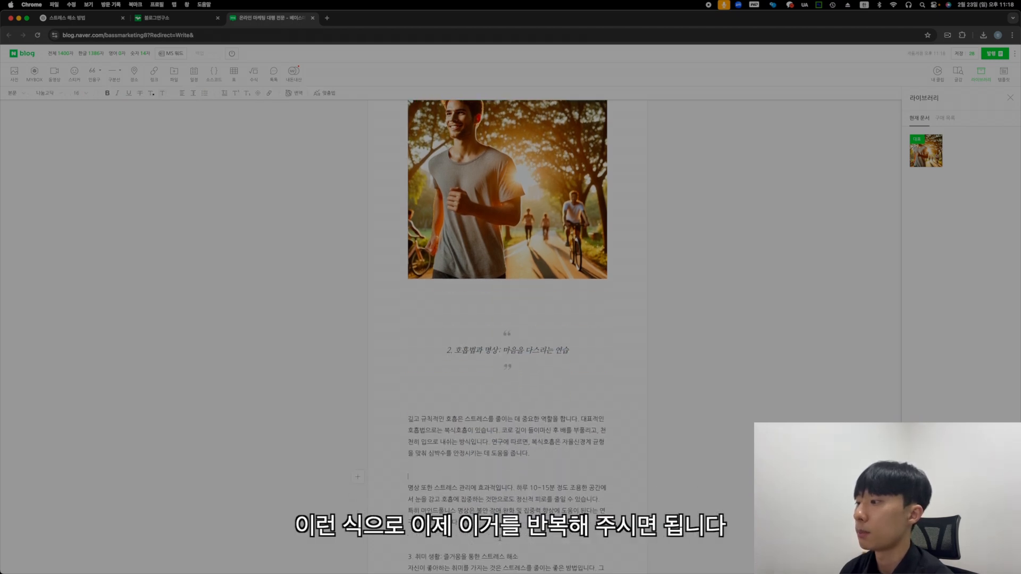